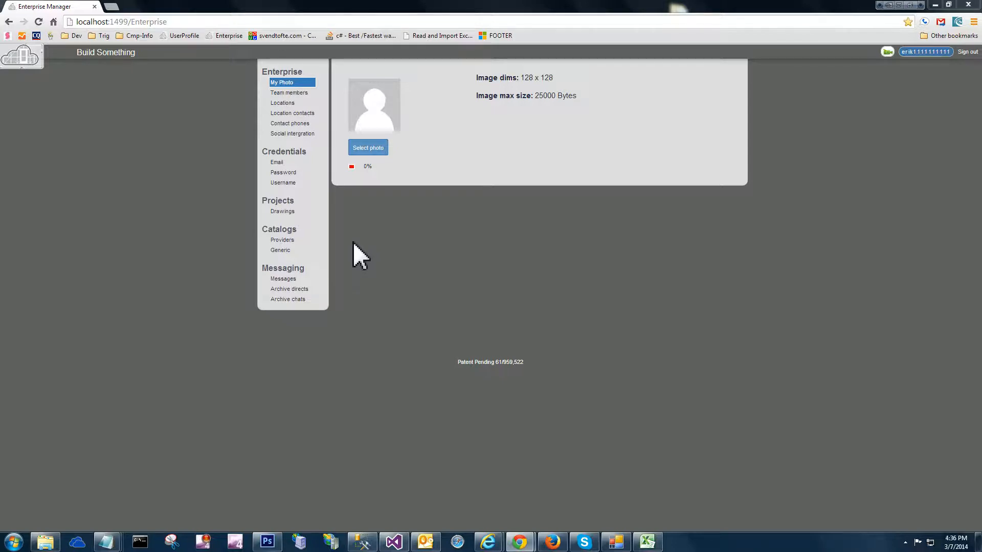
Open the generic catalogs and fill in a new catalog named "My Catalog Name" with the supplier name "Supplier Name"
{"action": "left_click", "coordinate": [289, 257]}
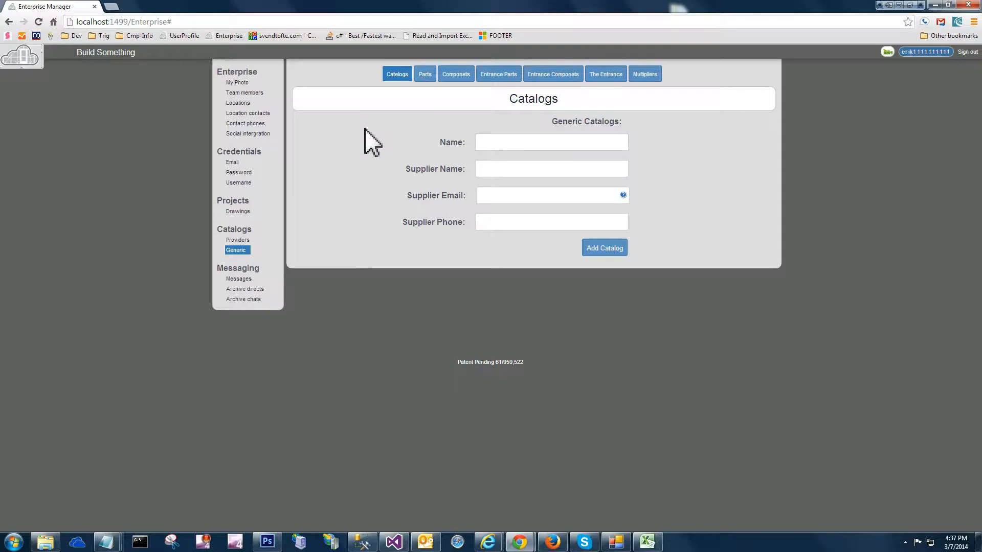
{"action": "left_click", "coordinate": [508, 142]}
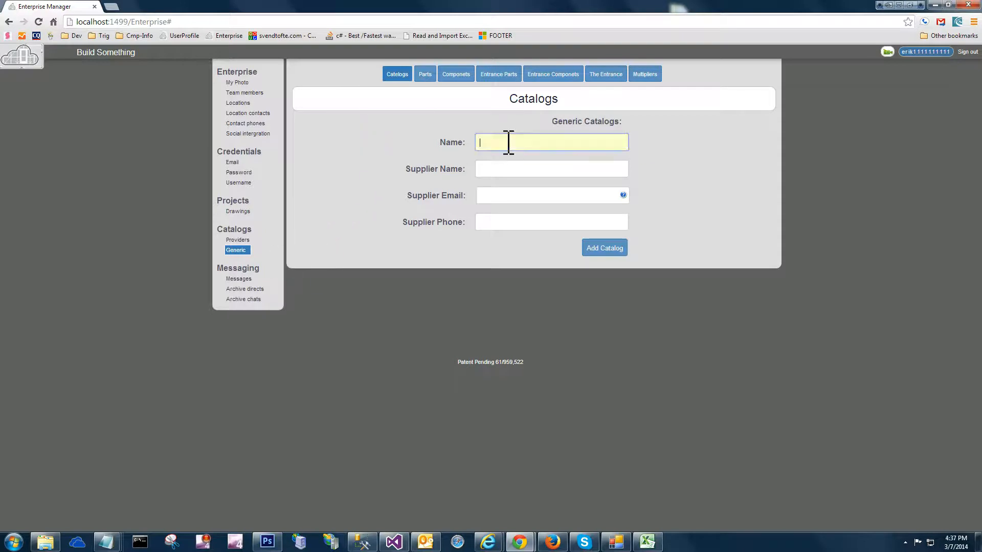
{"action": "type", "text": "My Catal"}
{"action": "type", "text": "og "}
{"action": "type", "text": "Nmae"}
{"action": "key", "text": "BackSpace"}
{"action": "key", "text": "BackSpace"}
{"action": "key", "text": "BackSpace"}
{"action": "type", "text": "ame"}
{"action": "key", "text": "Tab"}
{"action": "type", "text": "Supplier Name"}
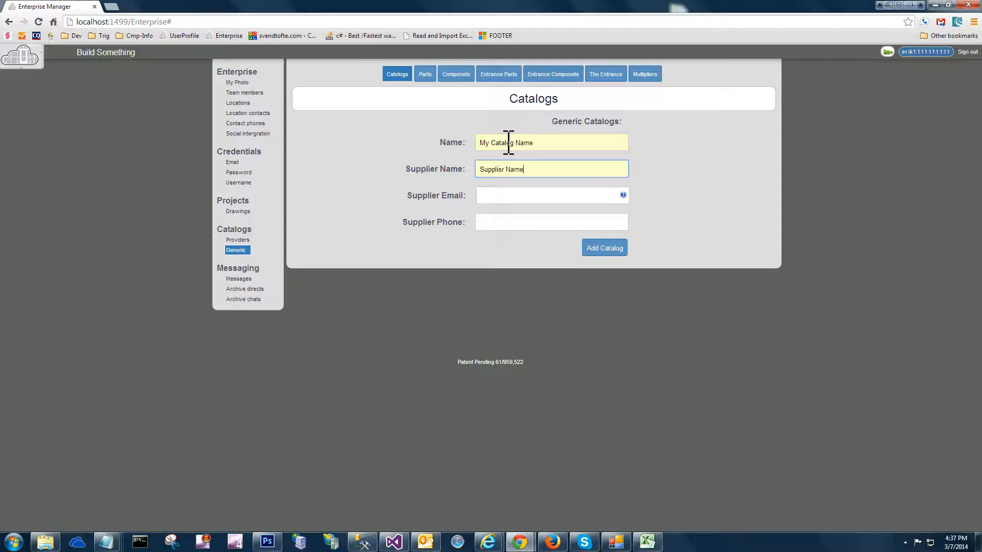
Fill in the supplier's e-mail and phone number and add the catalog
{"action": "key", "text": "Tab"}
{"action": "type", "text": "supp"}
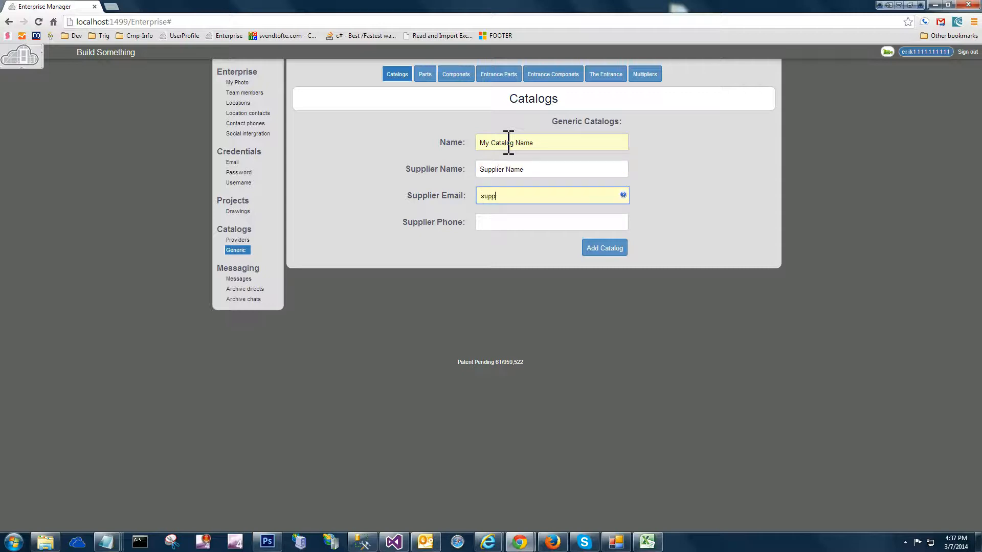
{"action": "type", "text": "lier@example.com"}
{"action": "key", "text": "Tab"}
{"action": "type", "text": "234"}
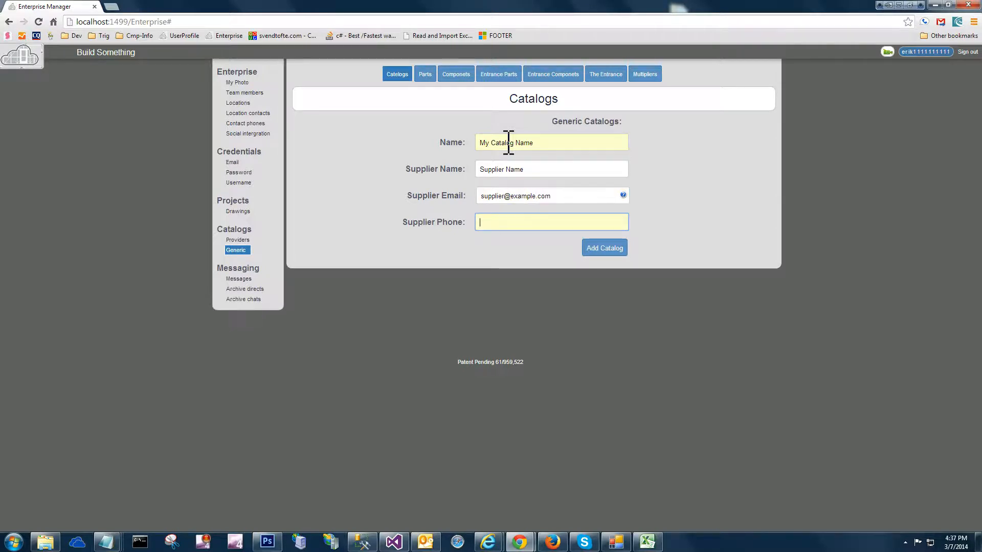
{"action": "type", "text": "-555-6789"}
{"action": "left_click", "coordinate": [611, 250]}
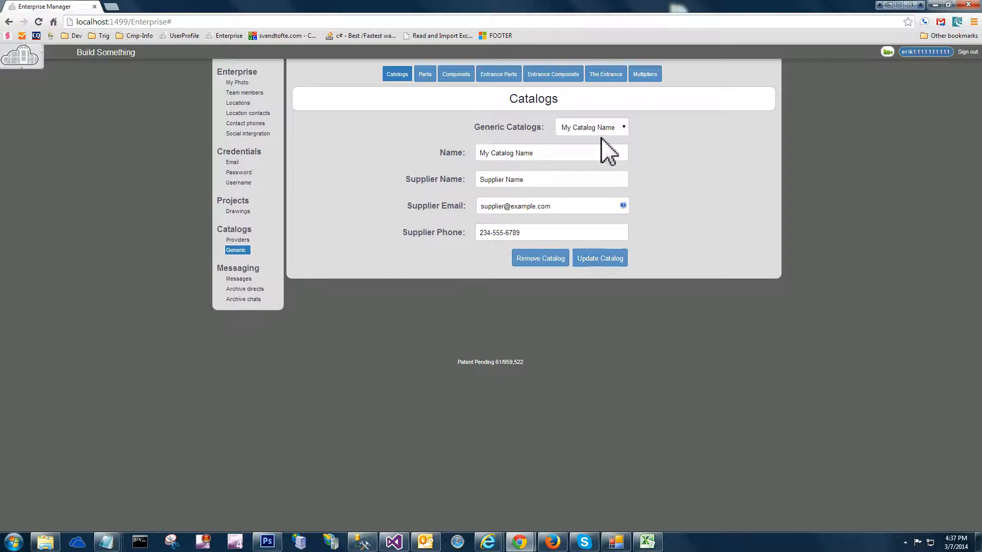
Show the core parts and select My Catalog Name as the generic catalog
{"action": "left_click", "coordinate": [424, 76]}
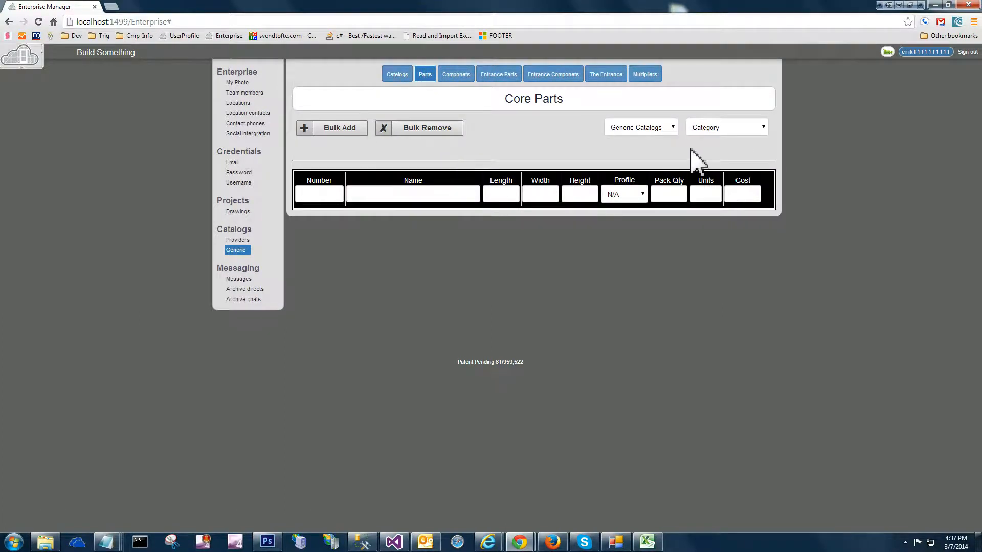
{"action": "left_click", "coordinate": [670, 131]}
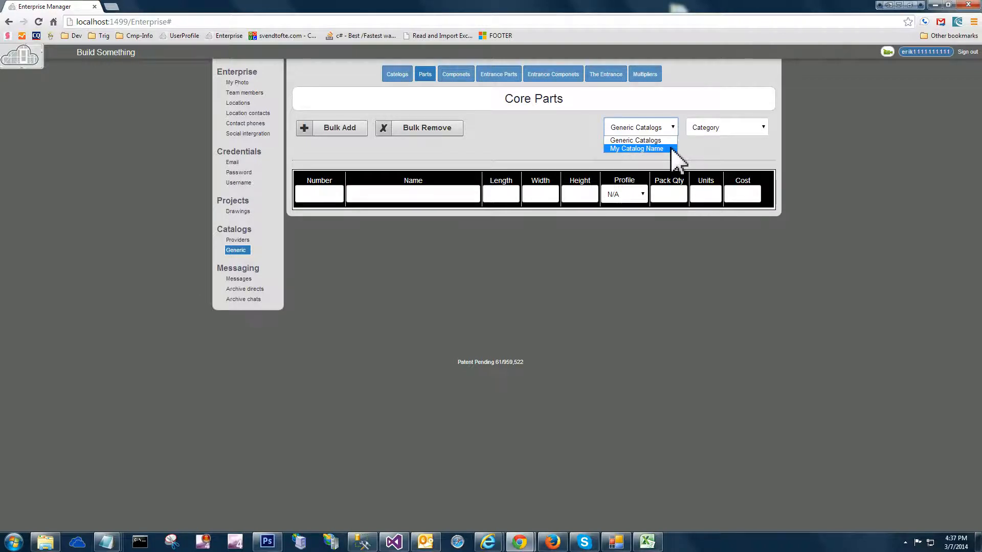
{"action": "left_click", "coordinate": [671, 148]}
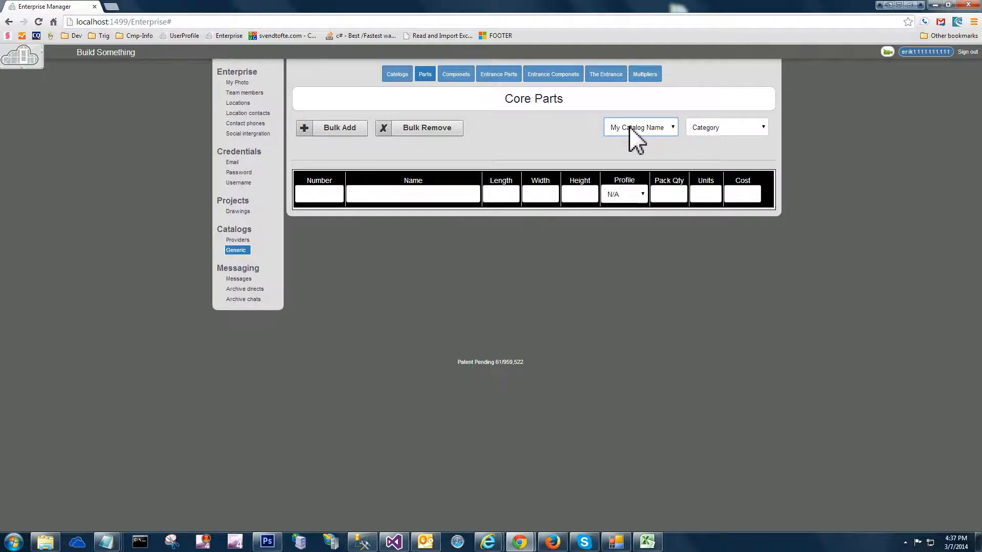
Look through the catalog's part categories, including Anti-Shift Block, End Dam and Filler Vertical Pocket, ending on Header
{"action": "left_click", "coordinate": [690, 132]}
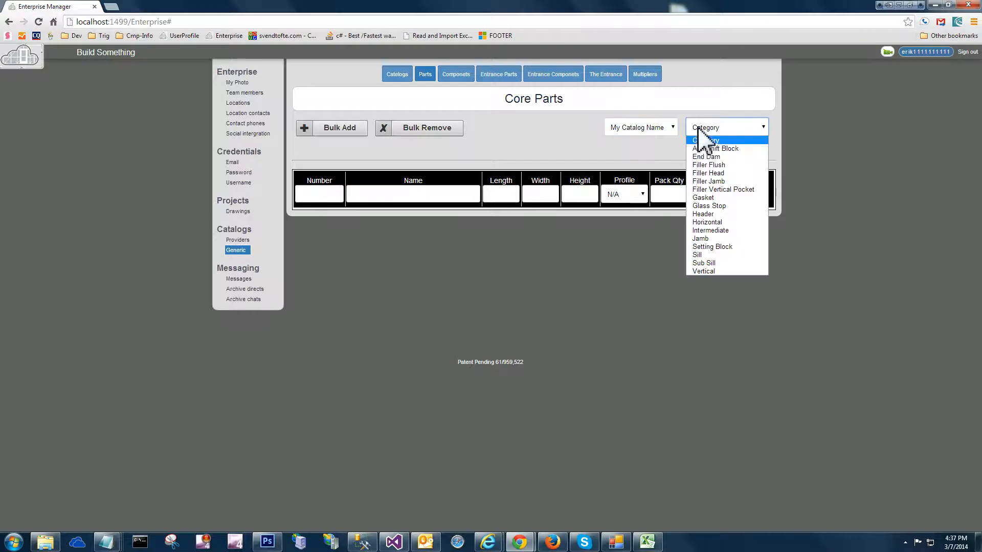
{"action": "left_click", "coordinate": [708, 149]}
{"action": "left_click", "coordinate": [708, 131]}
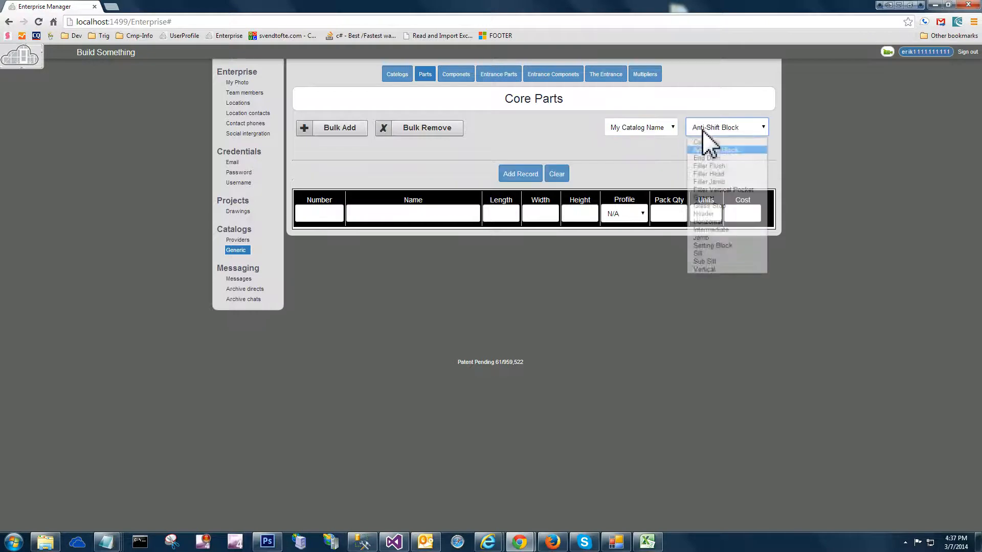
{"action": "left_click", "coordinate": [703, 157]}
{"action": "left_click", "coordinate": [708, 129]}
{"action": "left_click", "coordinate": [722, 189]}
{"action": "left_click", "coordinate": [722, 133]}
{"action": "left_click", "coordinate": [711, 214]}
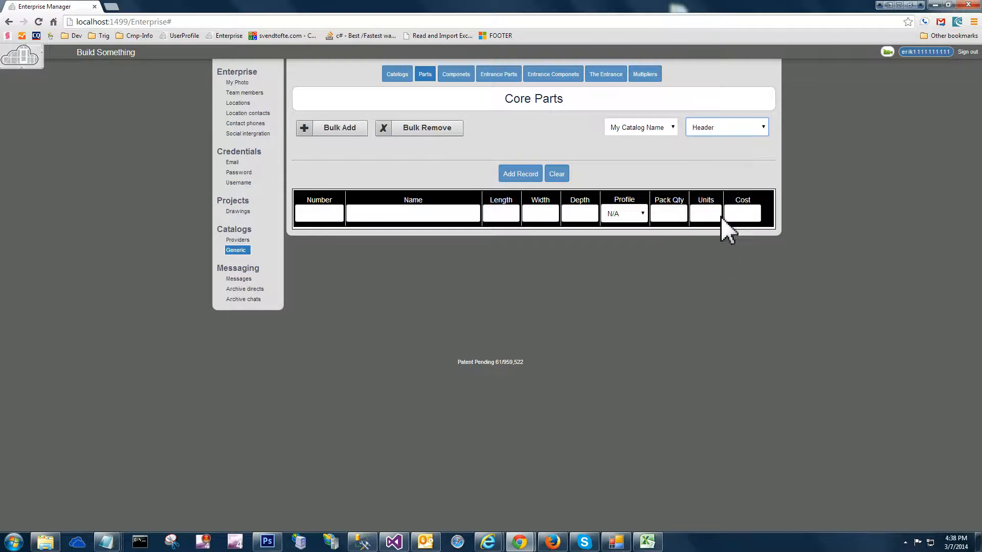
{"action": "left_click", "coordinate": [629, 131]}
{"action": "left_click", "coordinate": [628, 132]}
{"action": "left_click", "coordinate": [573, 135]}
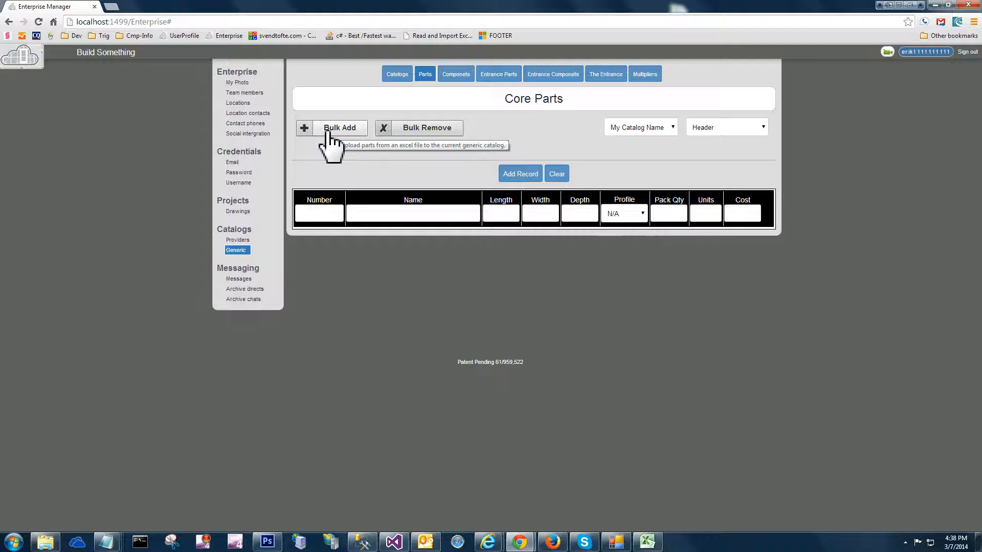
Start a bulk upload of parts, download the Excel example file and close the download window
{"action": "left_click", "coordinate": [327, 134]}
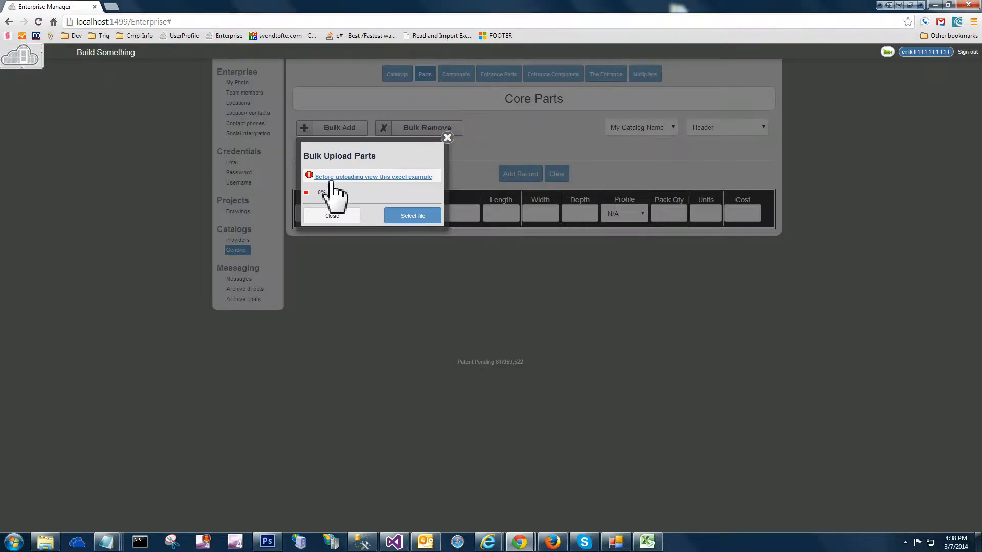
{"action": "left_click_drag", "start_coordinate": [311, 156], "coordinate": [349, 156]}
{"action": "left_click", "coordinate": [348, 156]}
{"action": "left_click", "coordinate": [348, 176]}
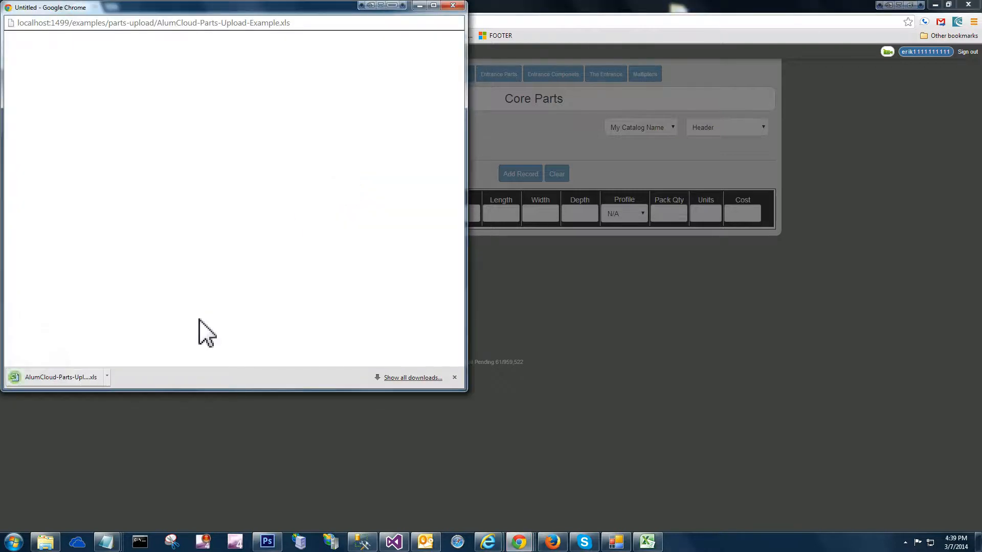
{"action": "left_click", "coordinate": [449, 1]}
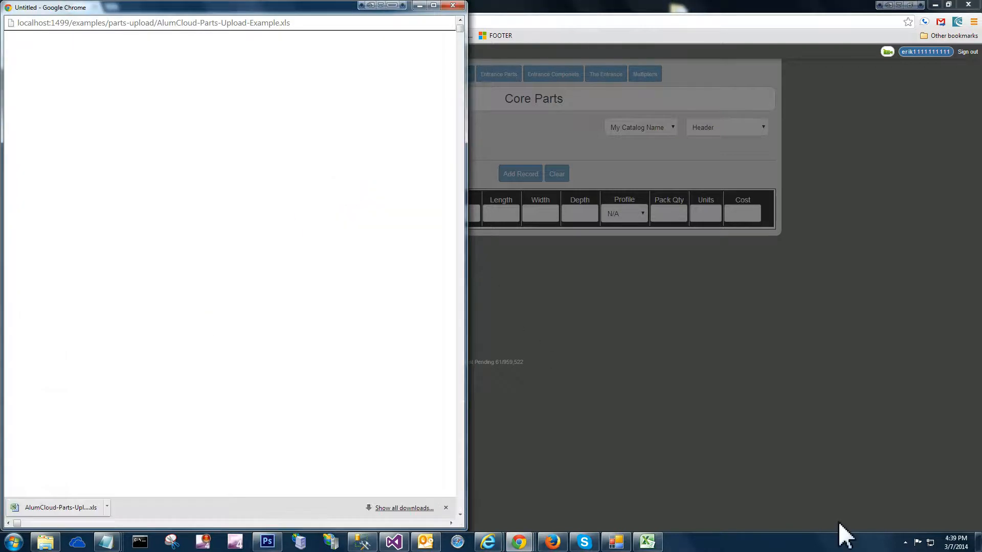
{"action": "left_click", "coordinate": [453, 5]}
Switch to Excel to review the parts upload workbook's columns, widening the PackageQty column, and return to the browser
{"action": "left_click", "coordinate": [646, 541]}
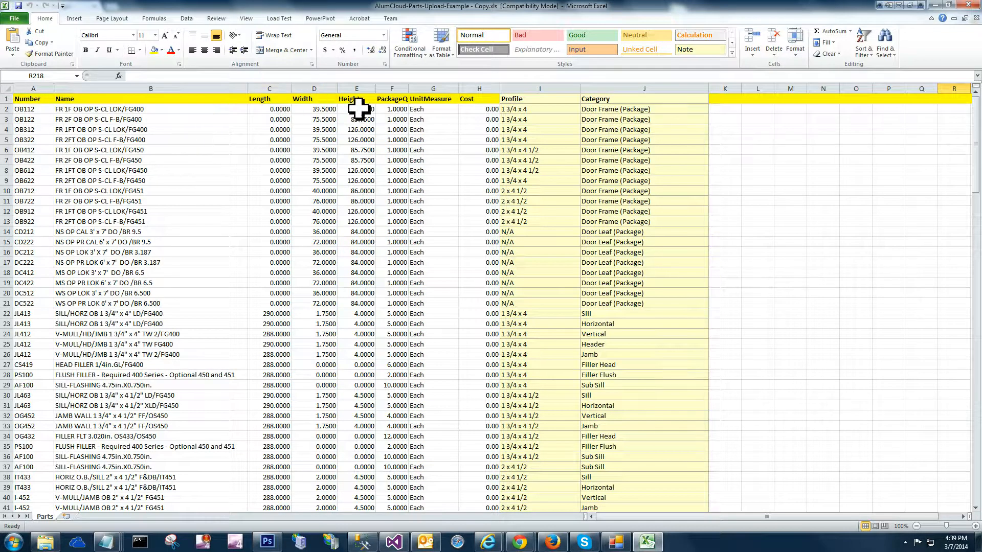
{"action": "left_click_drag", "start_coordinate": [407, 90], "coordinate": [420, 90]}
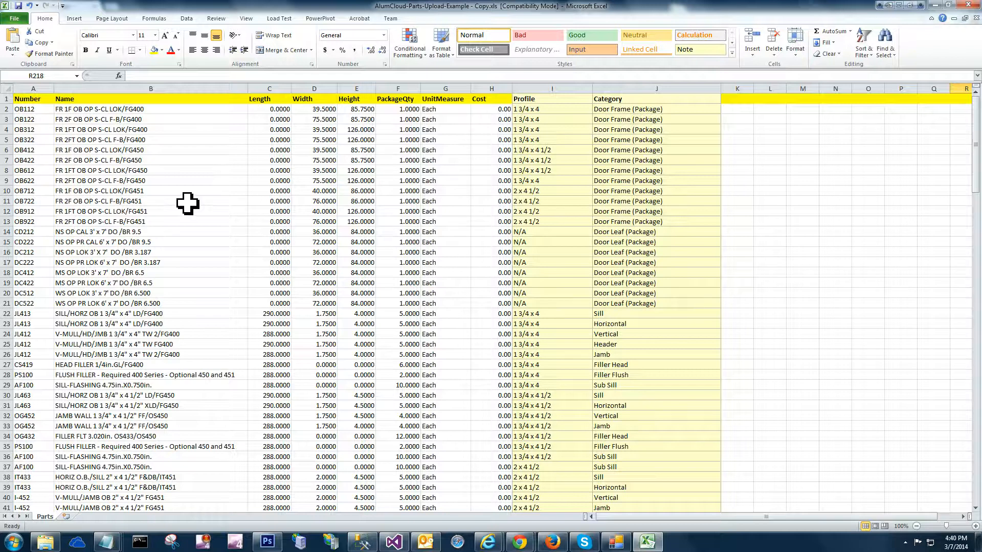
{"action": "left_click", "coordinate": [935, 5]}
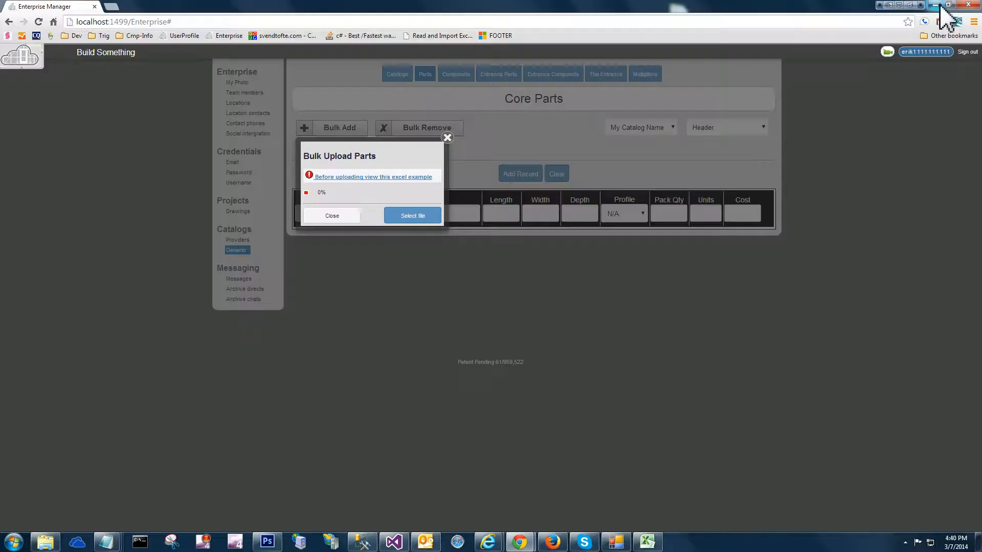
Upload "AlumCloud-Parts-Upload-Example - Copy.xls" from the Desktop into the catalog and dismiss the completion alert
{"action": "left_click", "coordinate": [407, 217]}
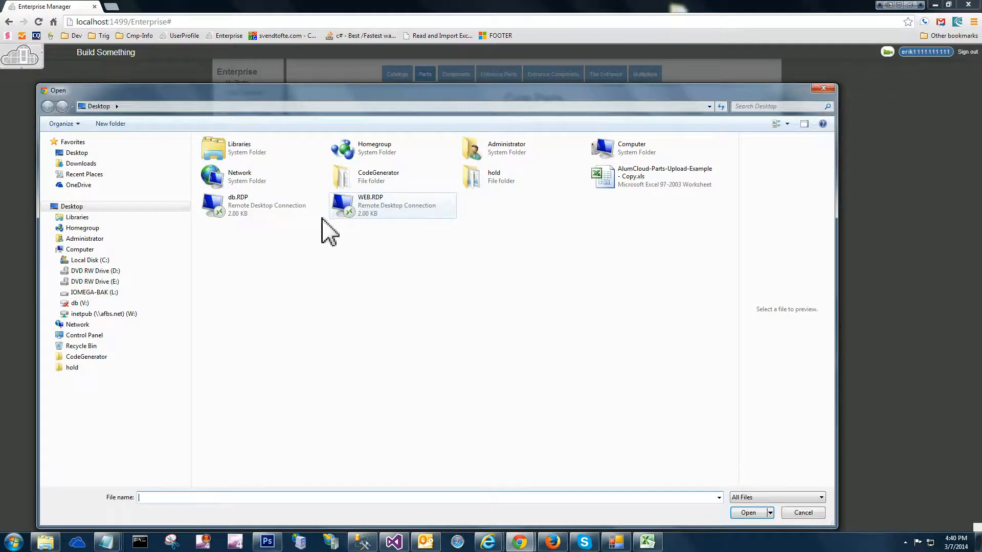
{"action": "left_click", "coordinate": [78, 155]}
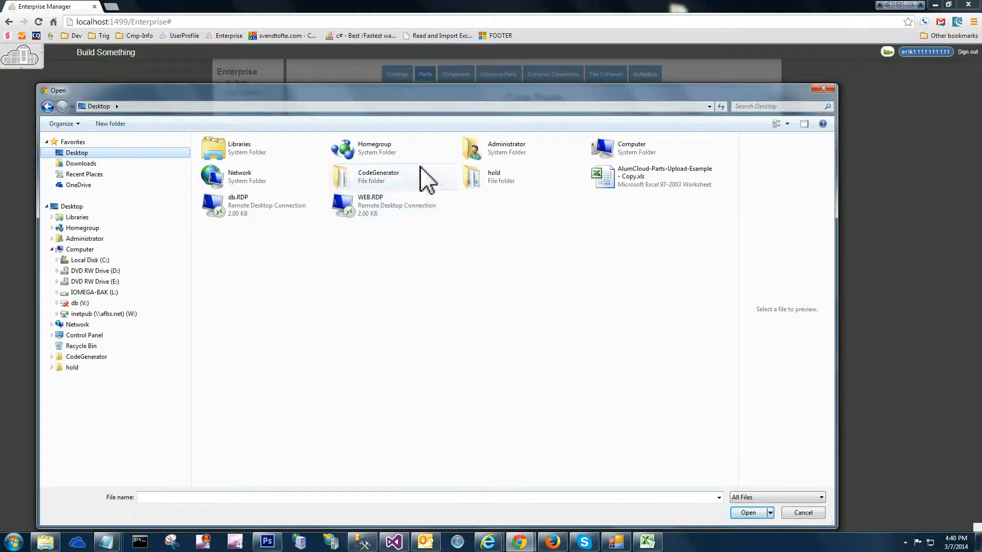
{"action": "double_click", "coordinate": [604, 173]}
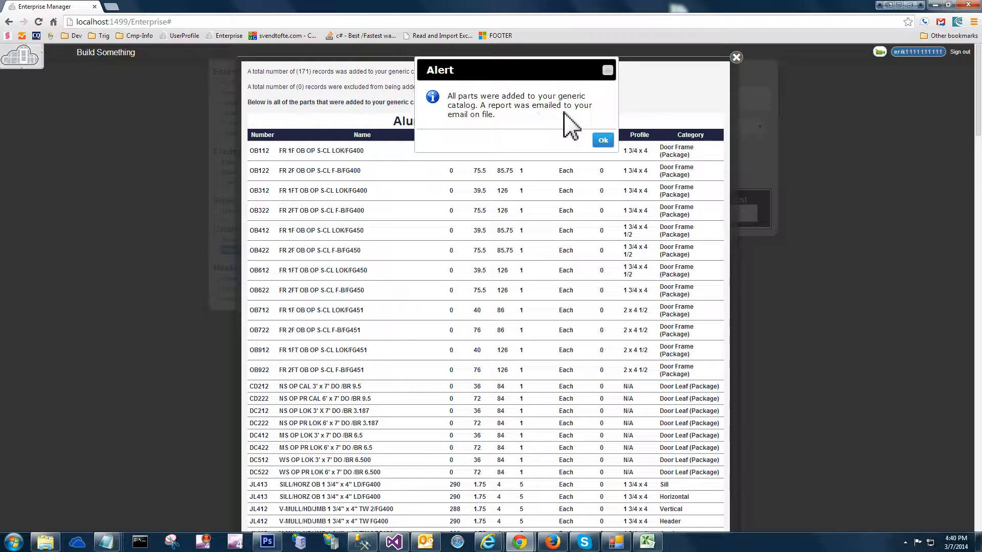
{"action": "left_click", "coordinate": [604, 139]}
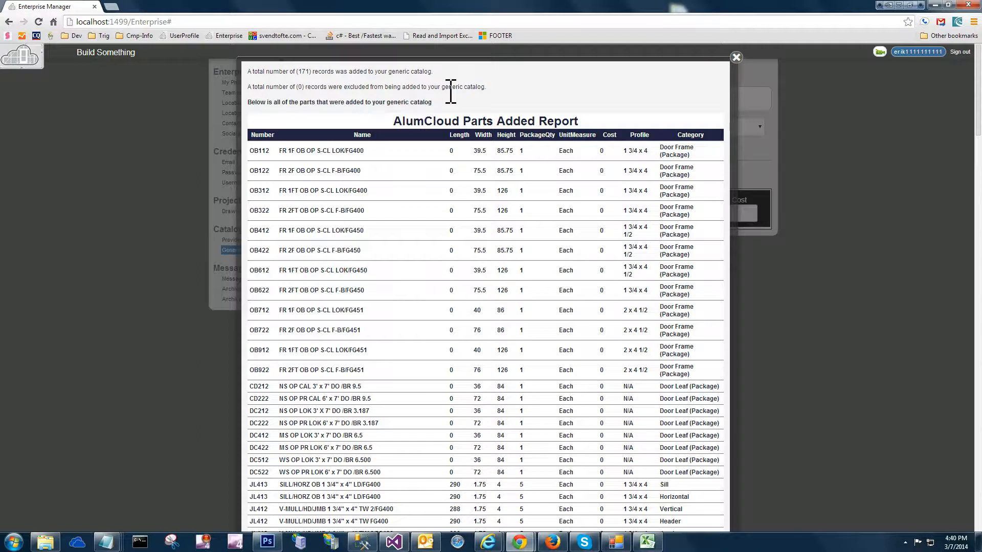
Review the AlumCloud Parts Added Report, covering the record totals and the list of uploaded parts
{"action": "left_click", "coordinate": [400, 89]}
{"action": "left_click", "coordinate": [373, 102]}
{"action": "scroll", "coordinate": [550, 217], "scroll_direction": "down", "scroll_amount": 15}
{"action": "scroll", "coordinate": [549, 217], "scroll_direction": "down", "scroll_amount": 15}
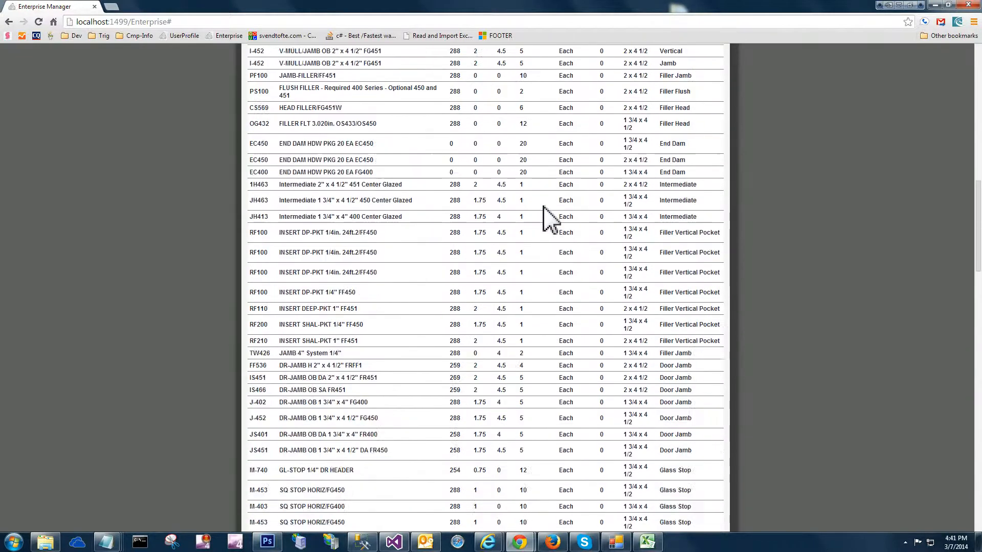
{"action": "scroll", "coordinate": [544, 207], "scroll_direction": "down", "scroll_amount": 12}
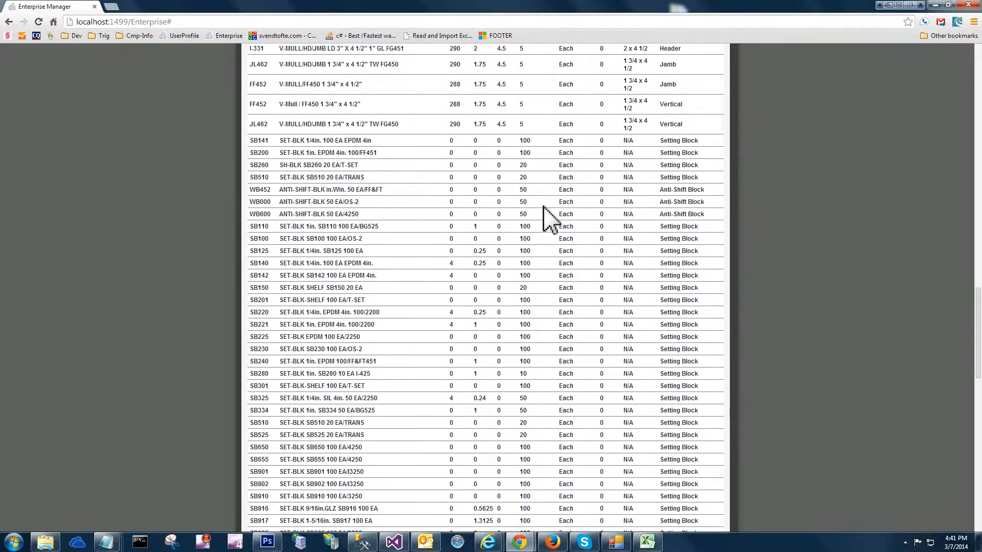
{"action": "left_click_drag", "start_coordinate": [980, 415], "coordinate": [961, 85]}
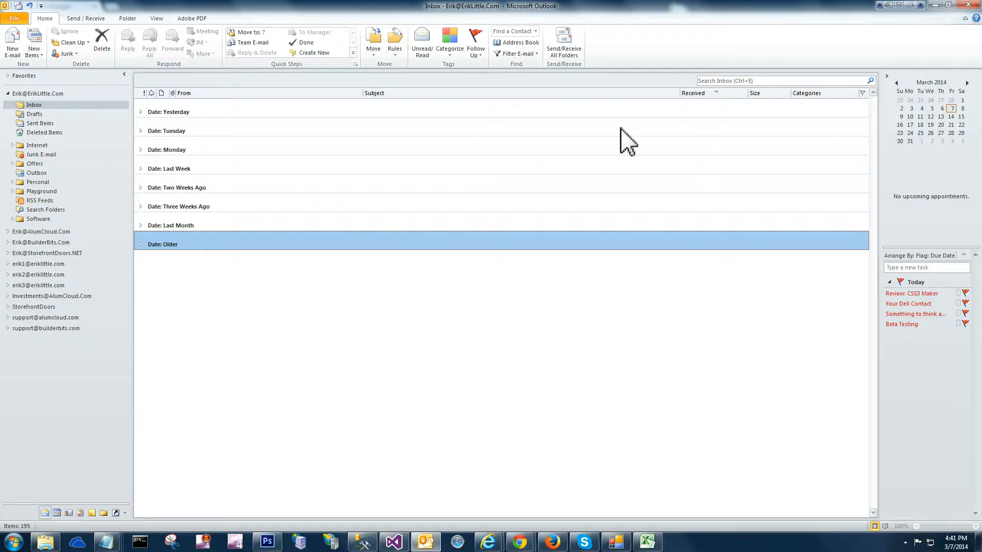
Switch to Outlook, review the e-mailed "AlumCloud Generic Catalog Parts Report" and return to the browser
{"action": "left_click", "coordinate": [424, 541]}
{"action": "left_click", "coordinate": [583, 41]}
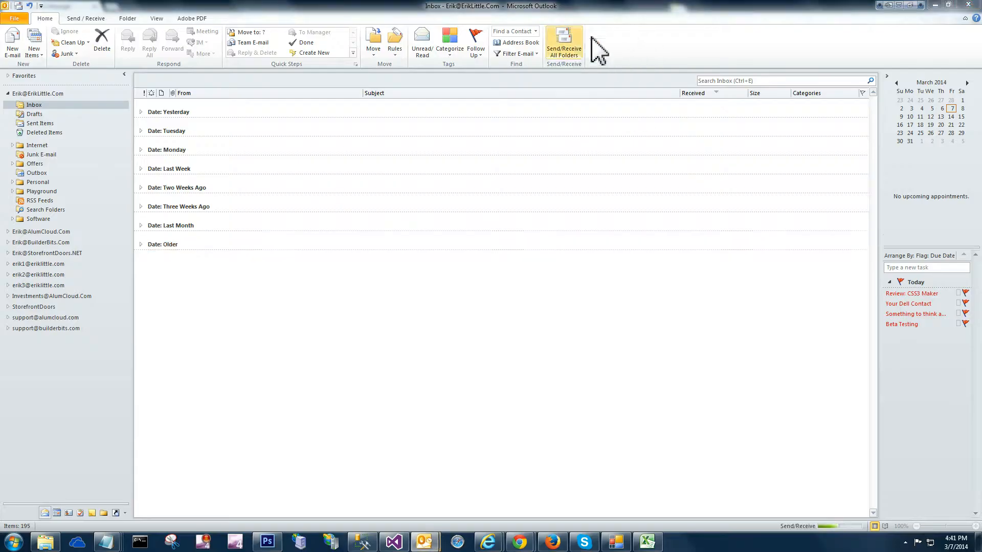
{"action": "double_click", "coordinate": [447, 145]}
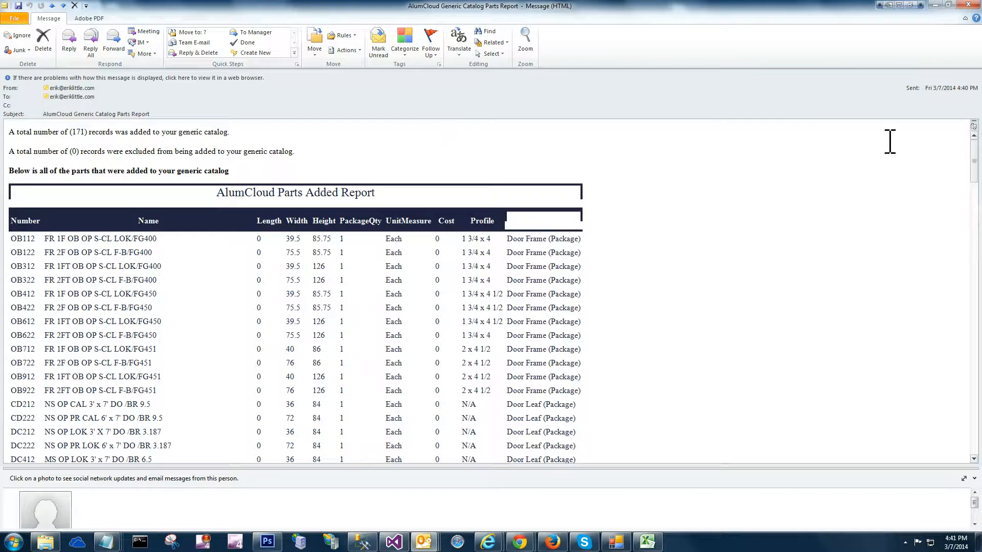
{"action": "left_click_drag", "start_coordinate": [977, 166], "coordinate": [964, 99]}
{"action": "left_click", "coordinate": [968, 6]}
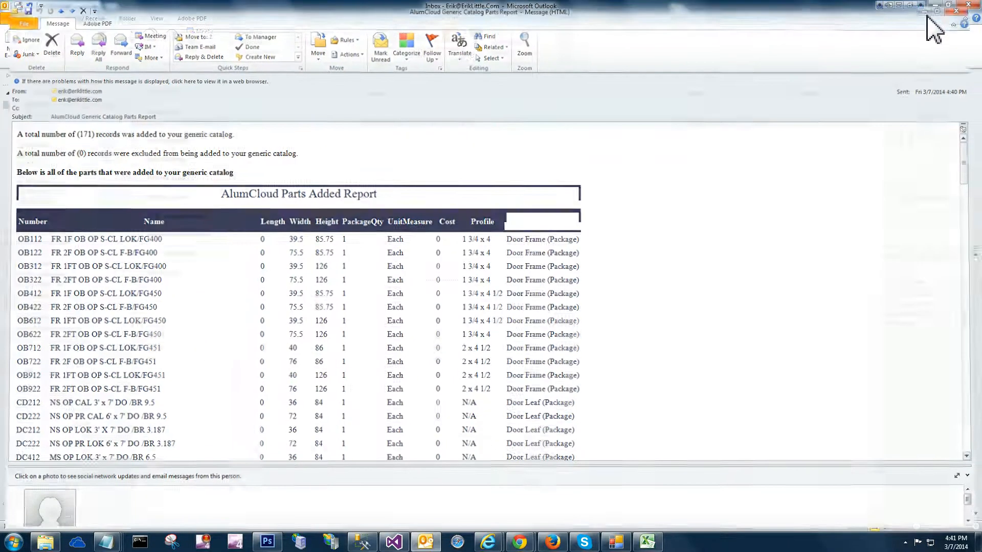
{"action": "left_click", "coordinate": [934, 5]}
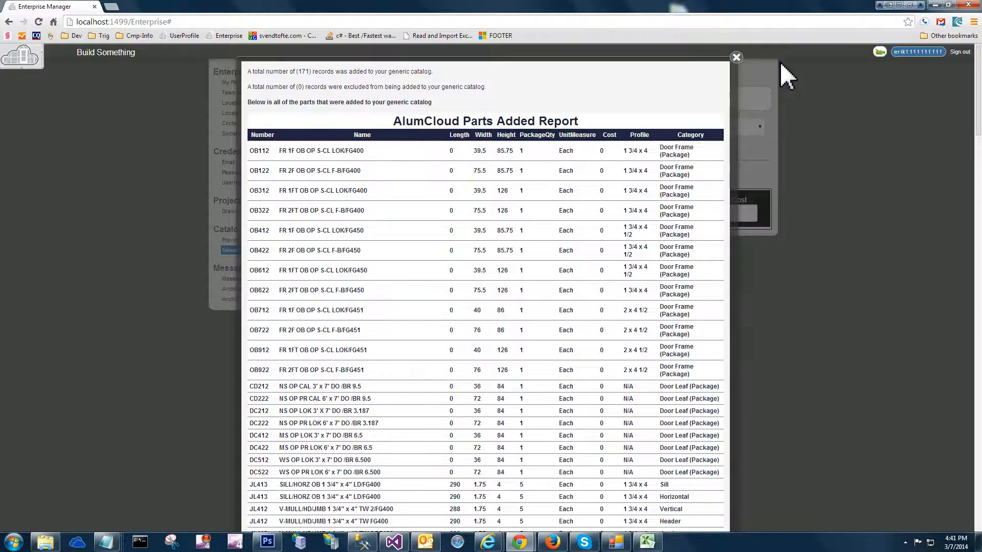
Close the parts added report, then request bulk removal of the catalog's parts and cancel it
{"action": "left_click", "coordinate": [706, 82]}
{"action": "left_click", "coordinate": [454, 132]}
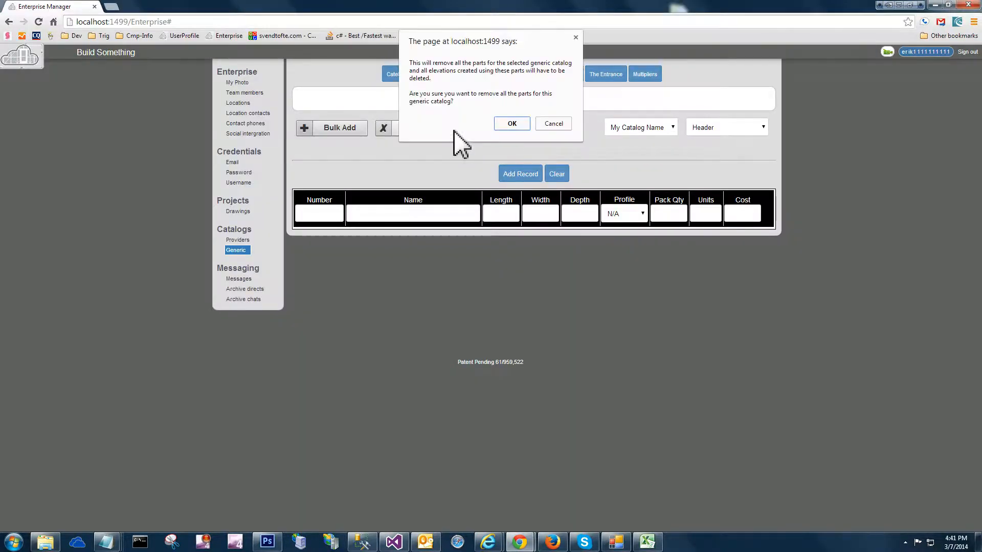
{"action": "left_click", "coordinate": [552, 124]}
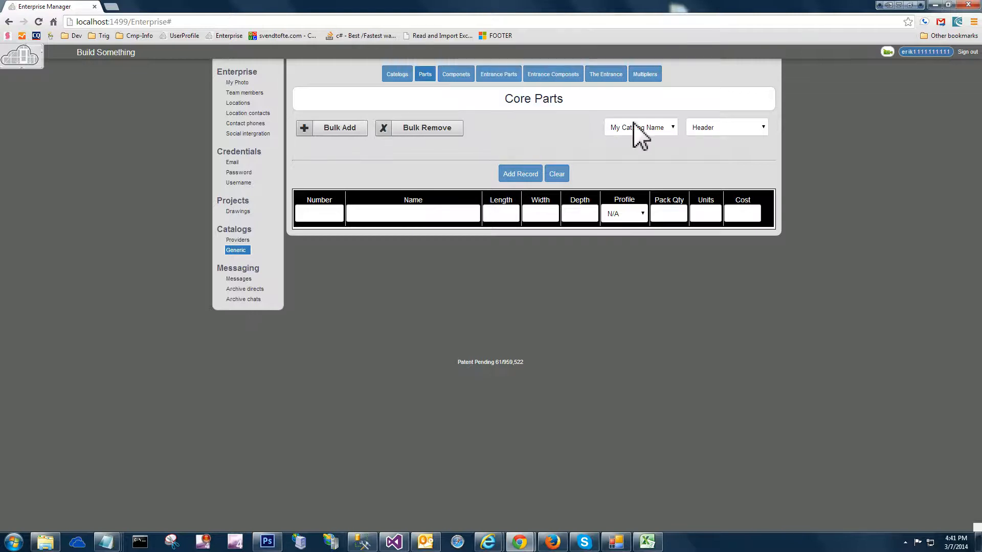
Check the uploaded parts in the End Dam, Anti-Shift Block, Header and Intermediate categories
{"action": "left_click", "coordinate": [711, 132]}
{"action": "left_click", "coordinate": [712, 163]}
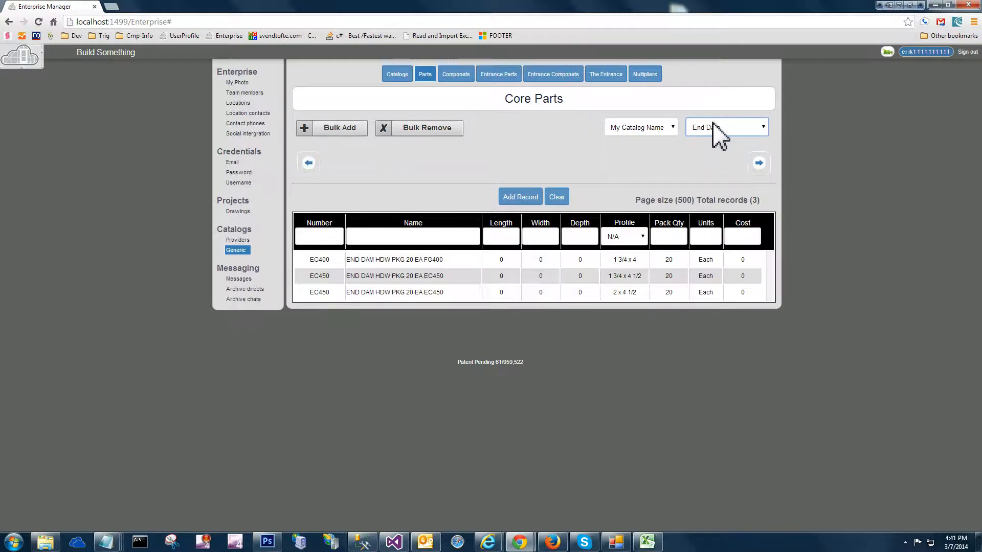
{"action": "left_click", "coordinate": [713, 127]}
{"action": "left_click", "coordinate": [716, 137]}
{"action": "left_click", "coordinate": [716, 129]}
{"action": "left_click", "coordinate": [715, 148]}
{"action": "left_click", "coordinate": [717, 129]}
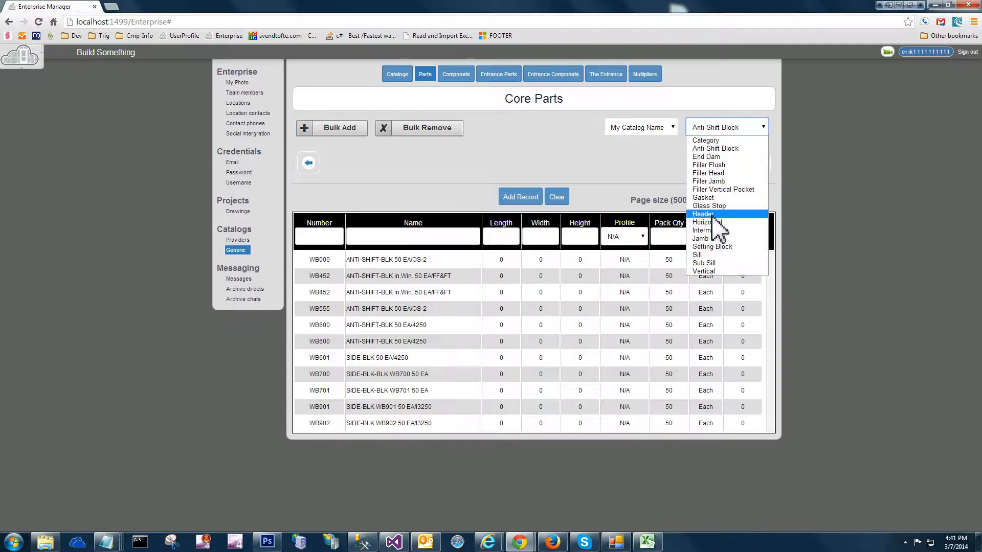
{"action": "left_click", "coordinate": [712, 215]}
{"action": "left_click", "coordinate": [713, 130]}
{"action": "left_click", "coordinate": [714, 231]}
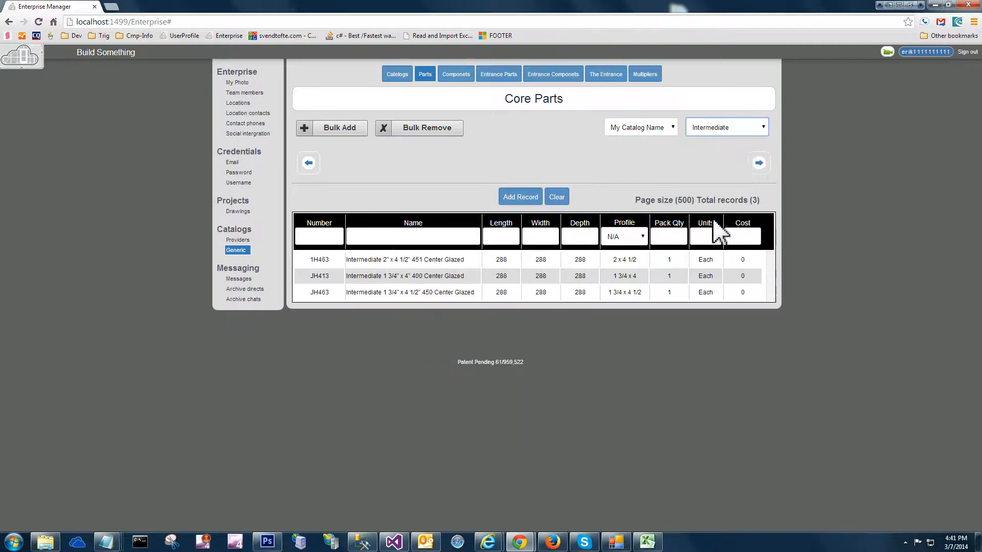
Check the uploaded parts in the Setting Block and Jamb categories
{"action": "left_click", "coordinate": [713, 130]}
{"action": "left_click", "coordinate": [716, 246]}
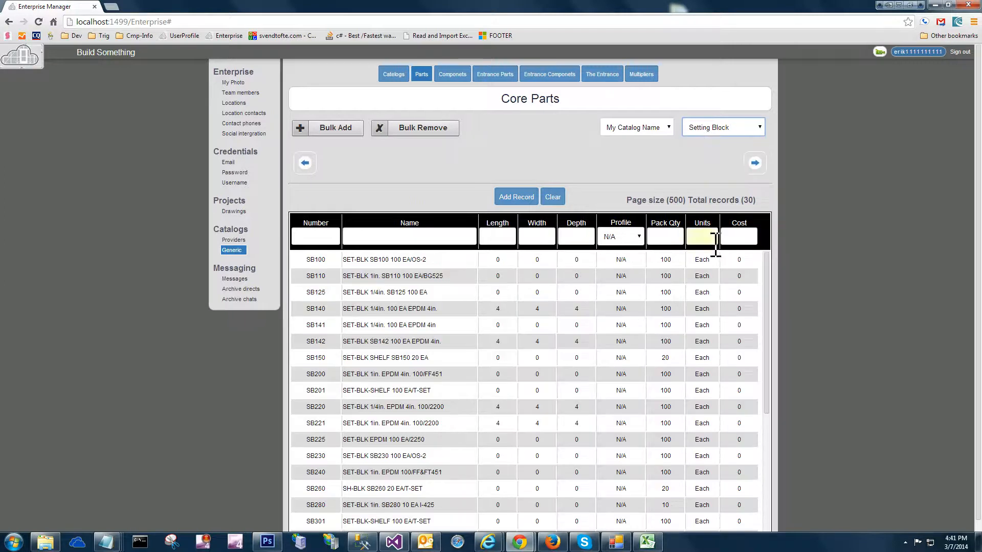
{"action": "left_click", "coordinate": [711, 128]}
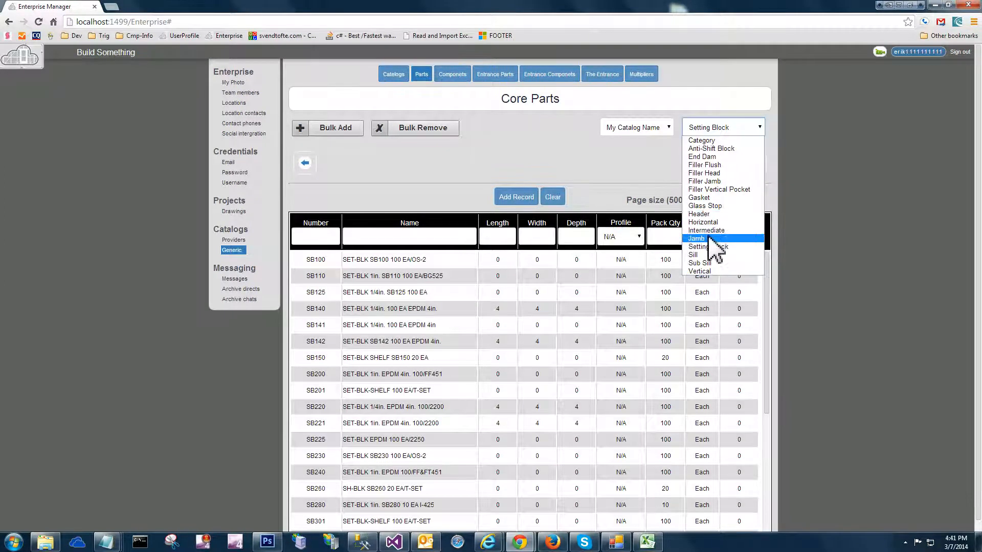
{"action": "left_click", "coordinate": [713, 238]}
Resubmit the I-452 jamb part as a record update, and try to add a record with blank fields
{"action": "left_click", "coordinate": [512, 280]}
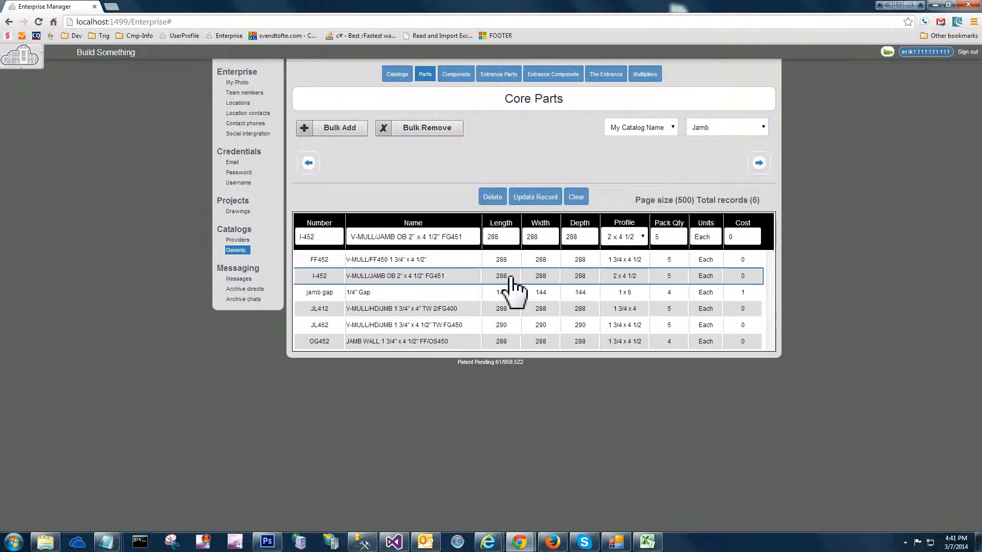
{"action": "left_click", "coordinate": [529, 199]}
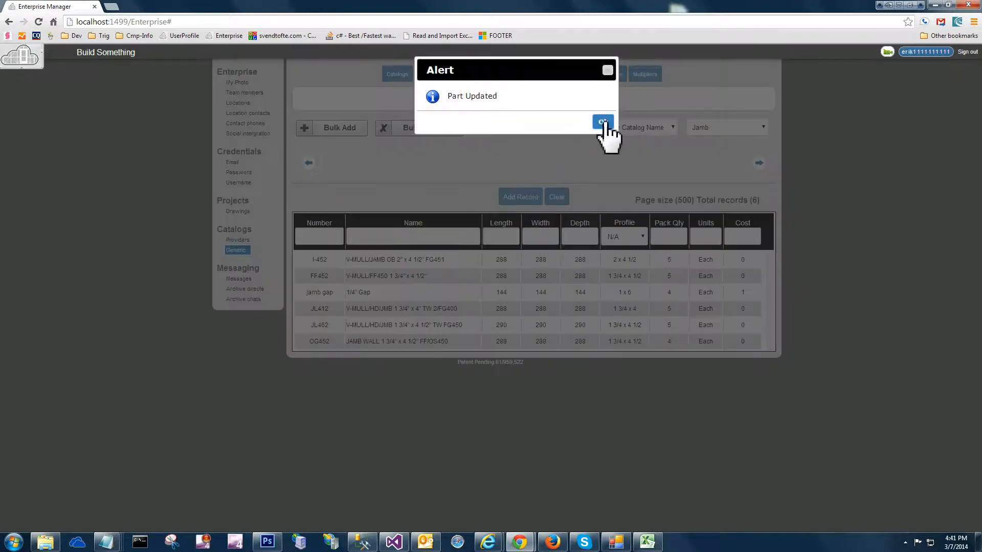
{"action": "left_click", "coordinate": [603, 123]}
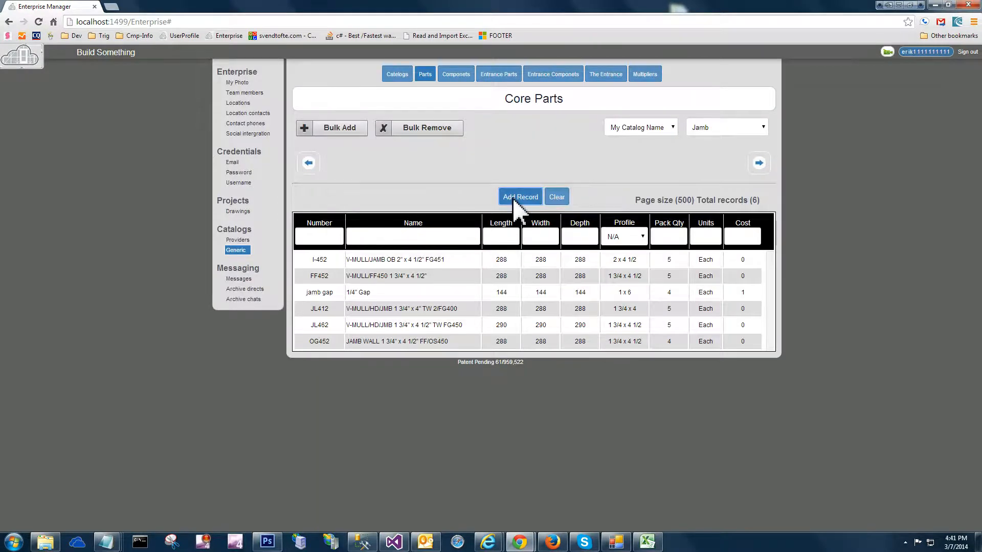
{"action": "left_click", "coordinate": [515, 199]}
{"action": "left_click", "coordinate": [601, 125]}
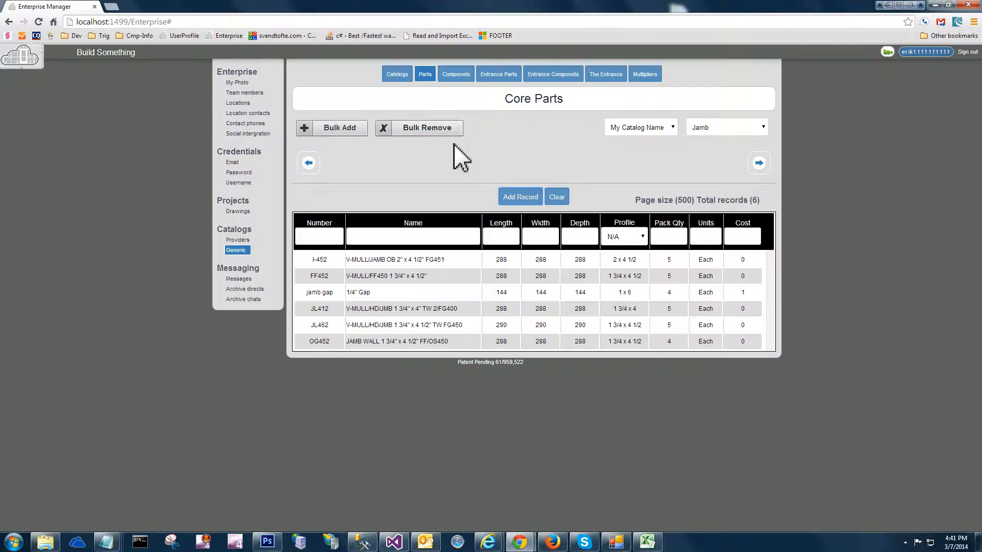
Bulk remove all parts of the generic catalog "My Catalog Name" and confirm the removal
{"action": "left_click", "coordinate": [429, 131]}
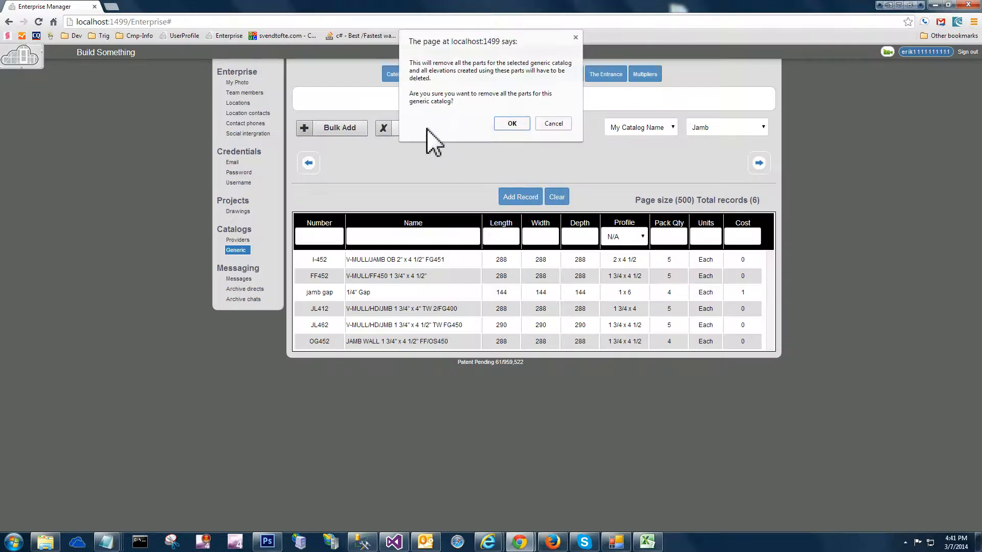
{"action": "left_click", "coordinate": [518, 125]}
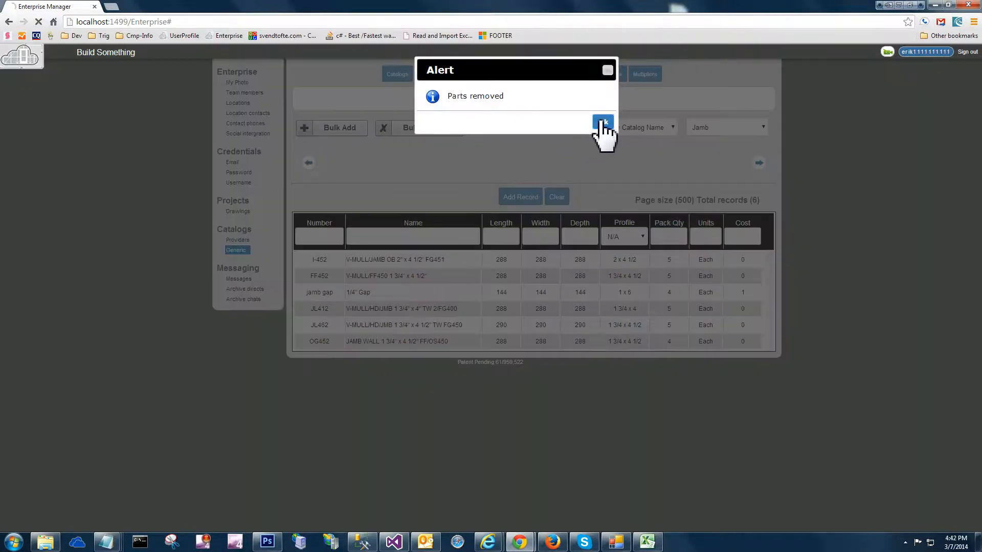
{"action": "left_click", "coordinate": [602, 122]}
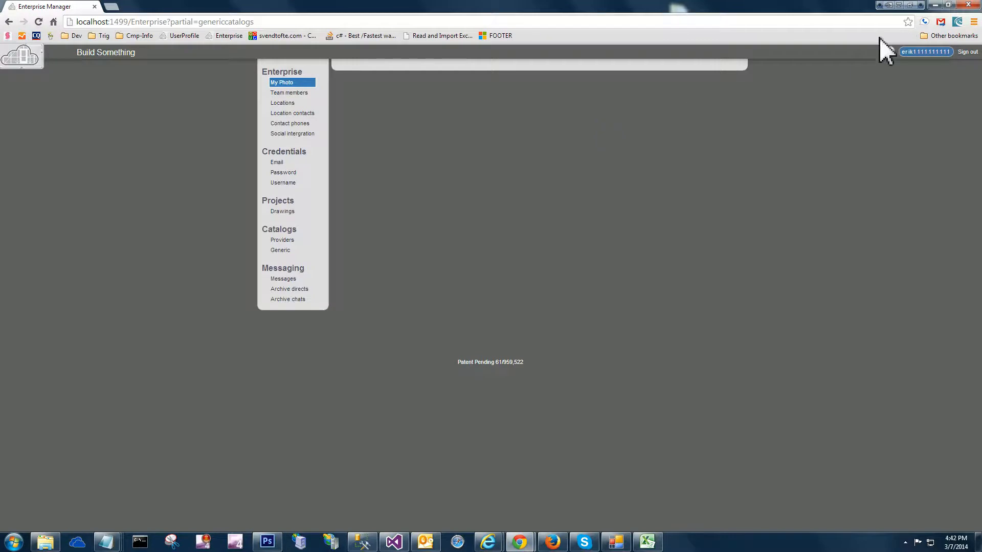
Switch to Excel by reopening "AlumCloud-Parts-Upload-Example - Copy.xls" from the desktop, discarding any unsaved changes
{"action": "left_click", "coordinate": [936, 5]}
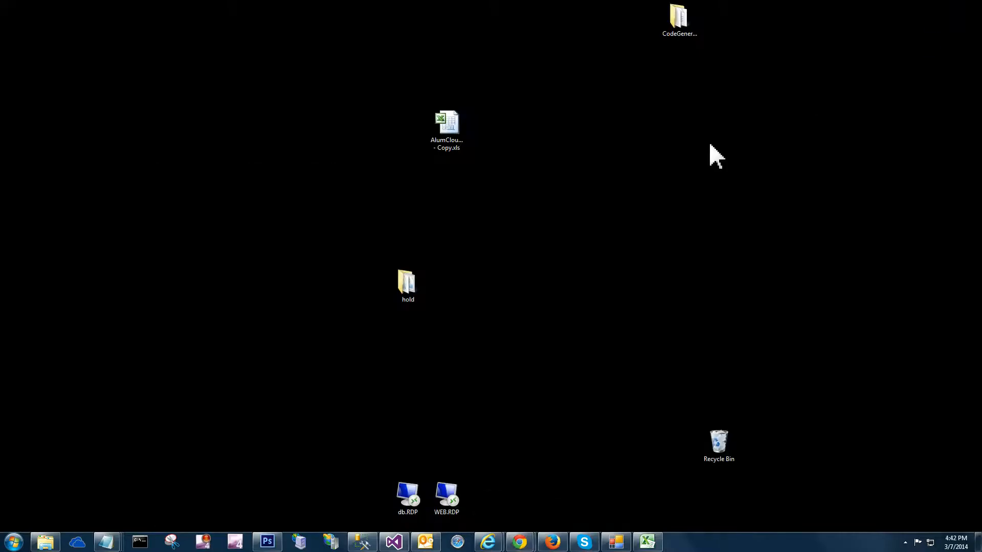
{"action": "double_click", "coordinate": [455, 135]}
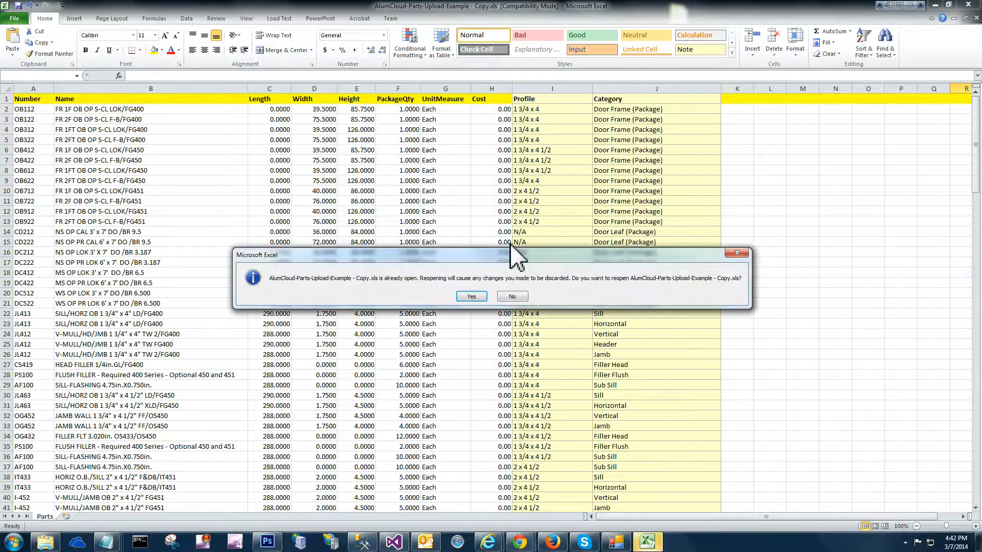
{"action": "left_click", "coordinate": [471, 296]}
Introduce invalid numbers by changing the Width in D2 to j39.5 and the Cost in H3 to g0
{"action": "left_click", "coordinate": [313, 110]}
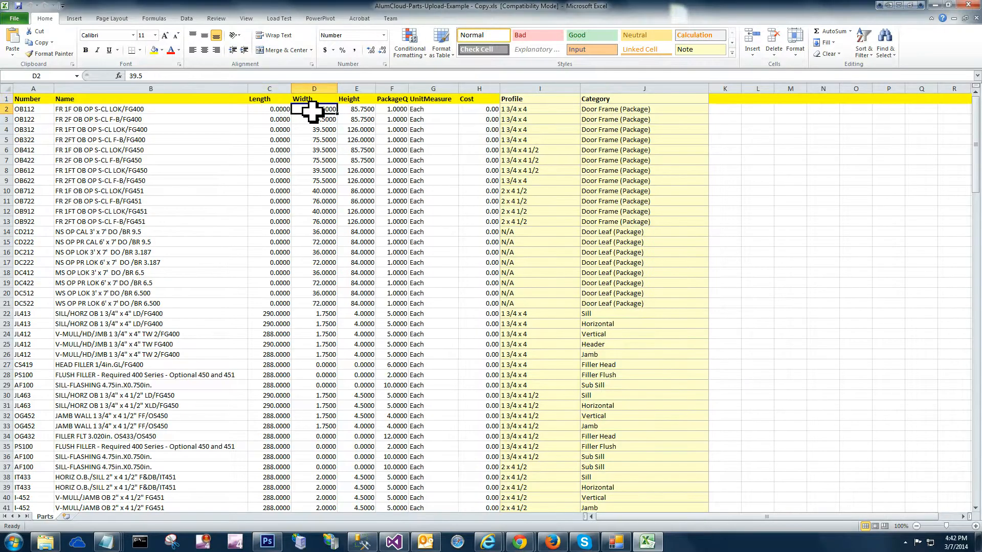
{"action": "double_click", "coordinate": [312, 109]}
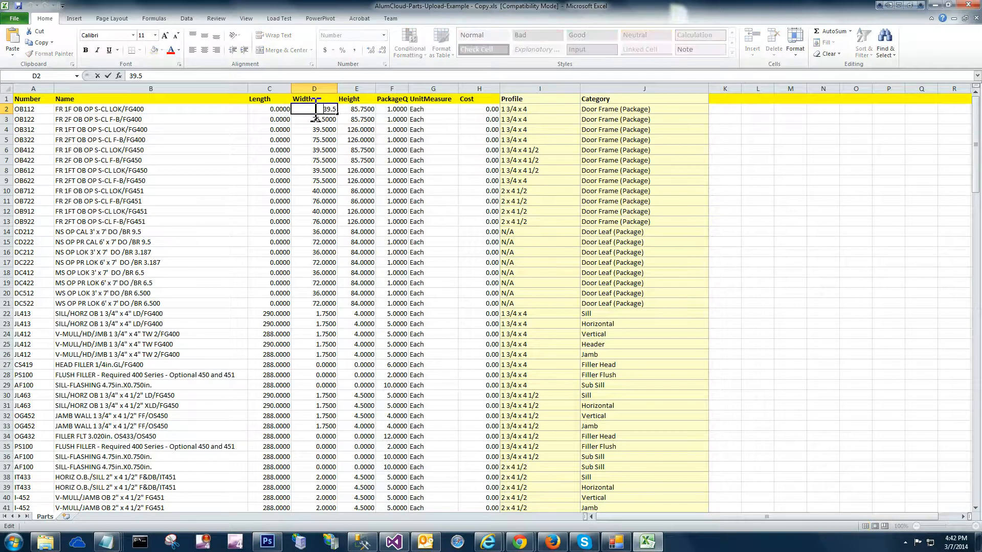
{"action": "type", "text": "j"}
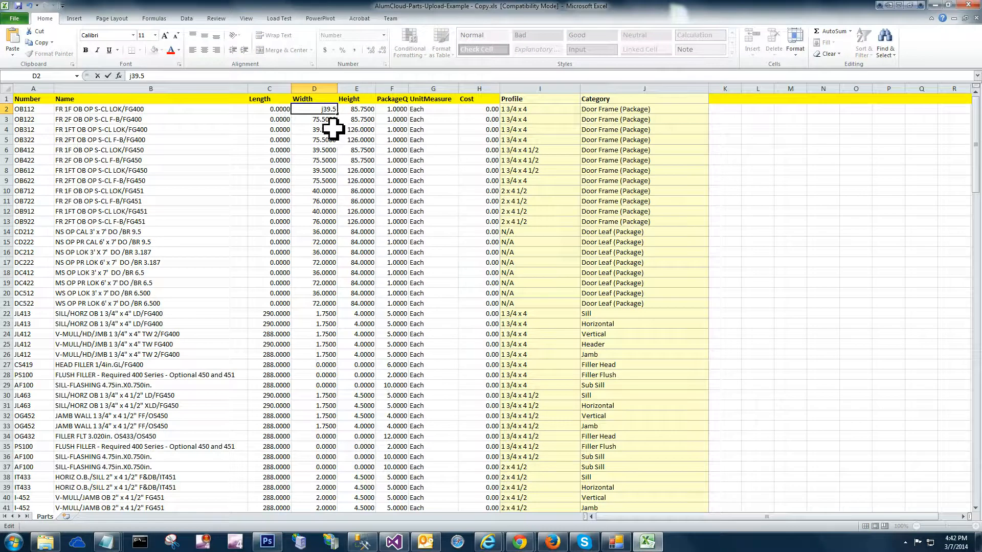
{"action": "key", "text": "Return"}
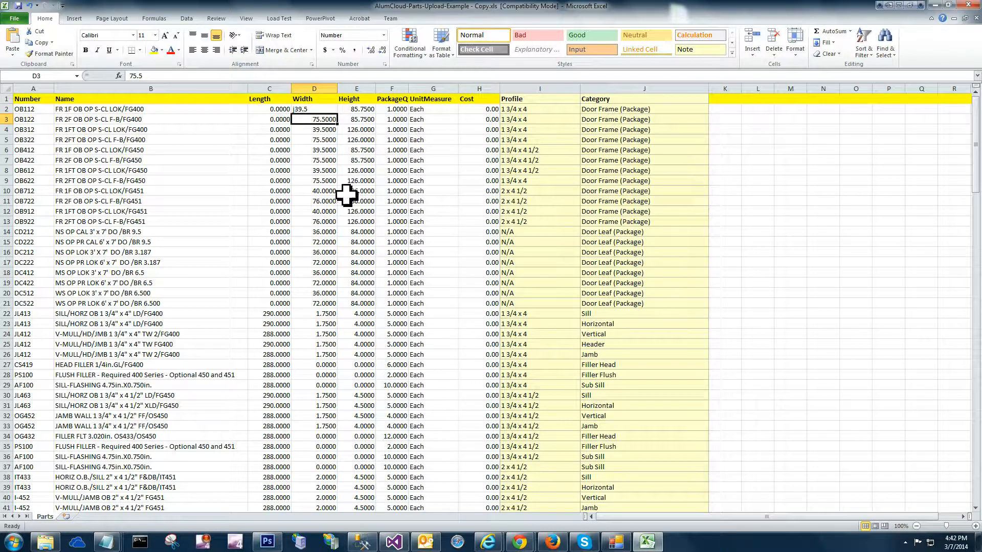
{"action": "double_click", "coordinate": [475, 120]}
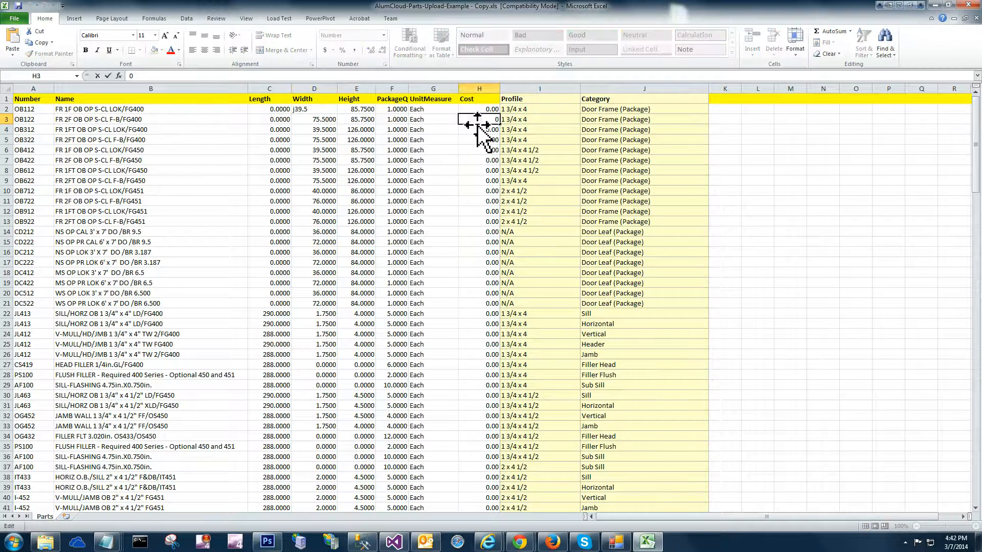
{"action": "type", "text": "g"}
{"action": "left_click", "coordinate": [481, 137]}
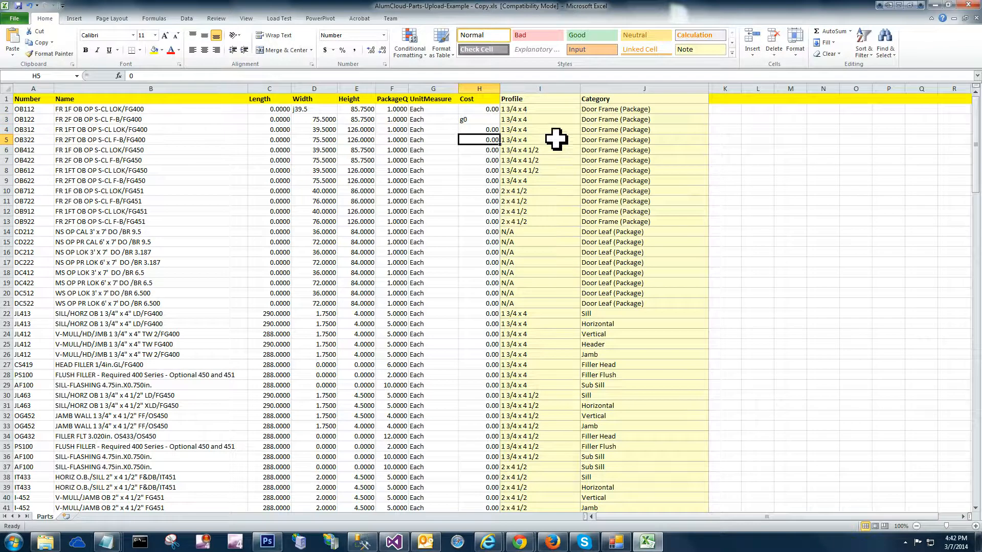
Remove one space each from the Profile in I8 and the Category in J14, giving "1 3/4 x4 1/2" and "Door Leaf(Package)"
{"action": "double_click", "coordinate": [550, 171]}
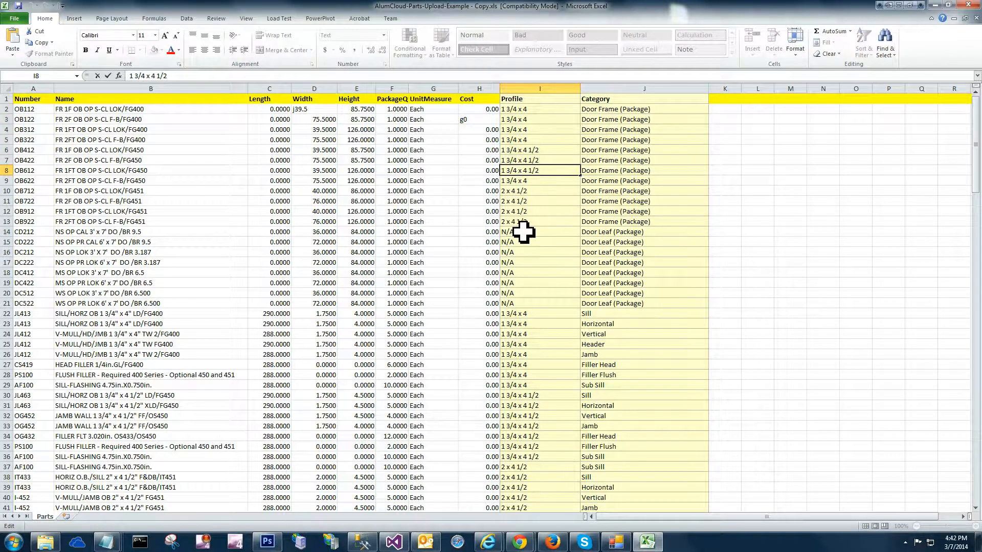
{"action": "left_click", "coordinate": [539, 200]}
{"action": "left_click", "coordinate": [587, 233]}
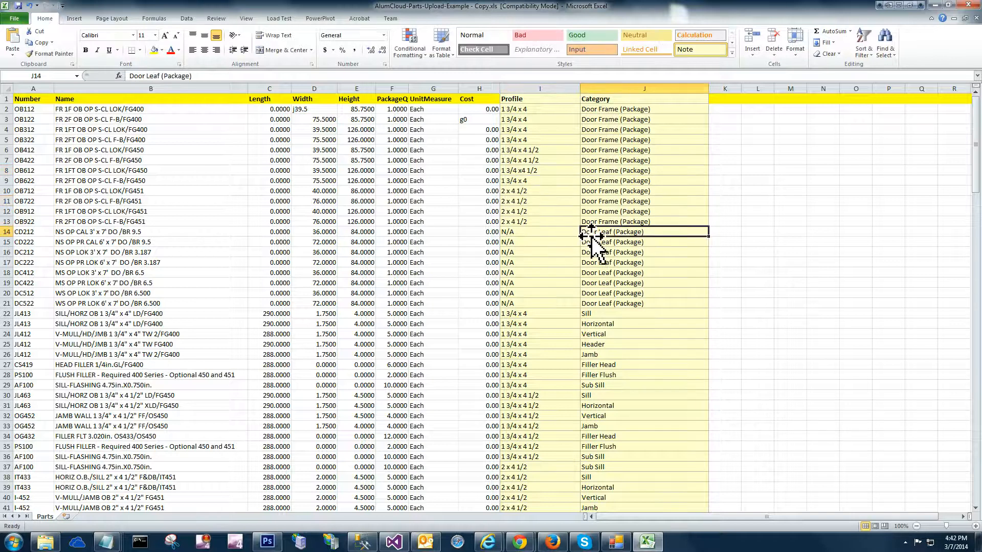
{"action": "double_click", "coordinate": [618, 232]}
{"action": "key", "text": "BackSpace"}
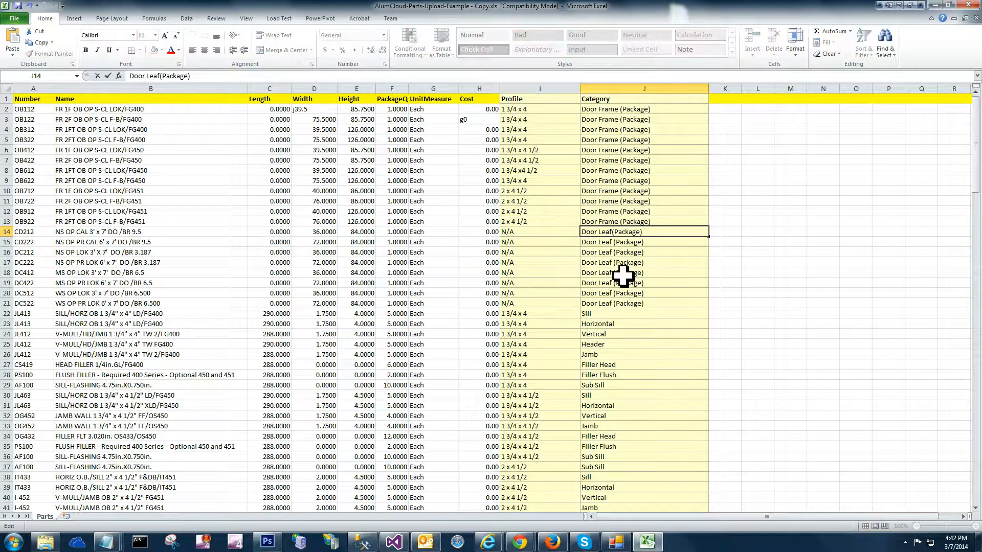
{"action": "left_click", "coordinate": [622, 275]}
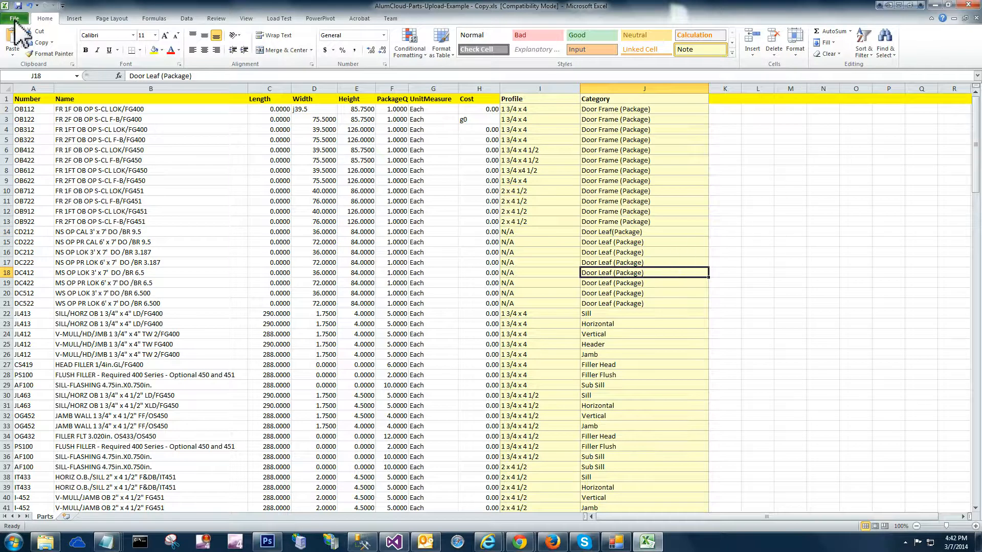
Save the parts workbook in its existing Excel 97-2003 format, accepting the minor loss of fidelity
{"action": "left_click", "coordinate": [15, 20]}
{"action": "left_click", "coordinate": [58, 34]}
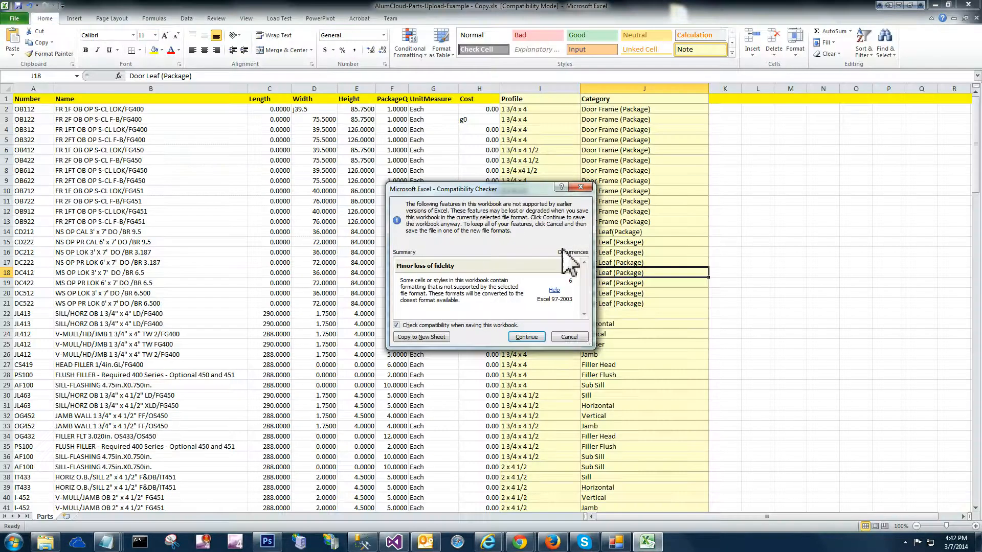
{"action": "left_click", "coordinate": [526, 337]}
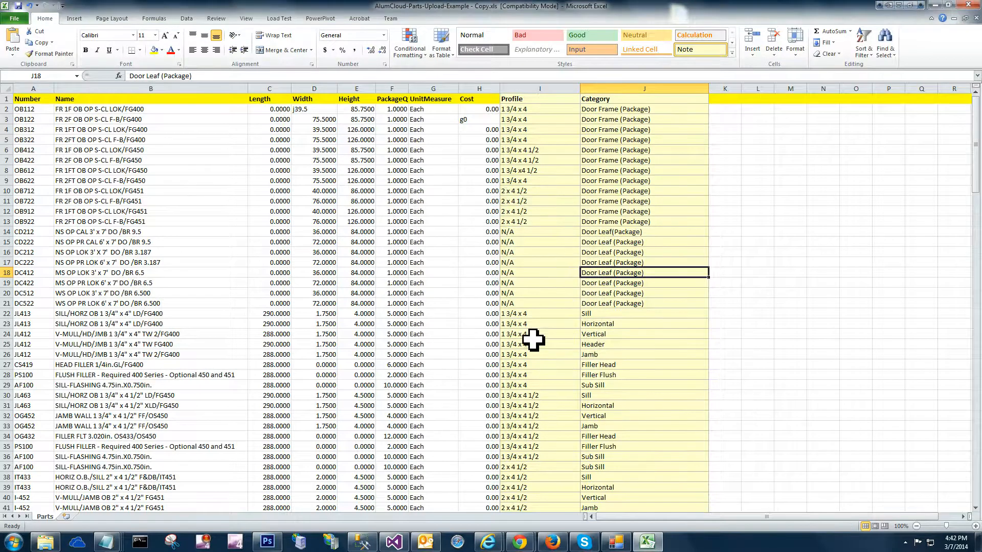
Return to Enterprise Manager in the browser and open the core parts of the generic catalog "My Catalog Name"
{"action": "left_click", "coordinate": [935, 5]}
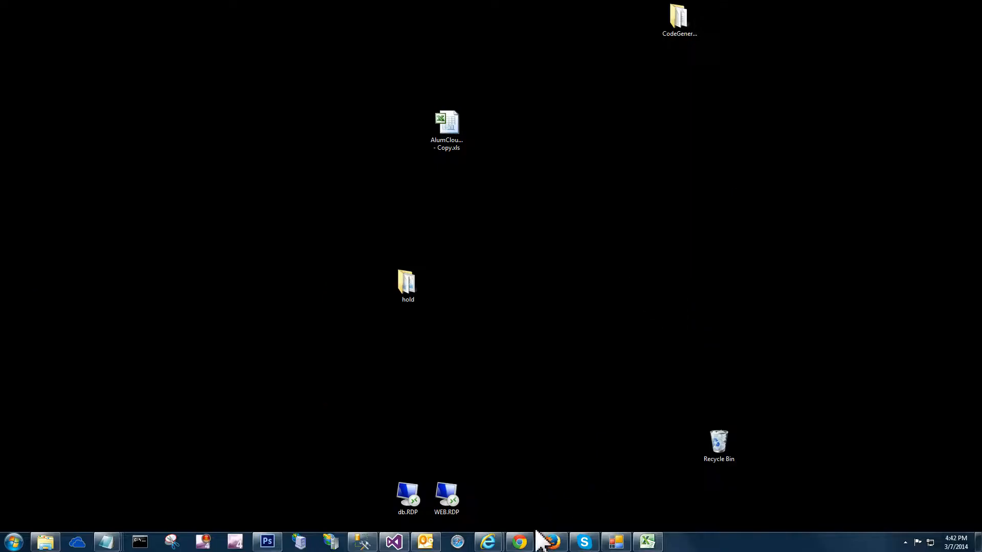
{"action": "mouse_move", "coordinate": [531, 545]}
{"action": "left_click", "coordinate": [581, 511]}
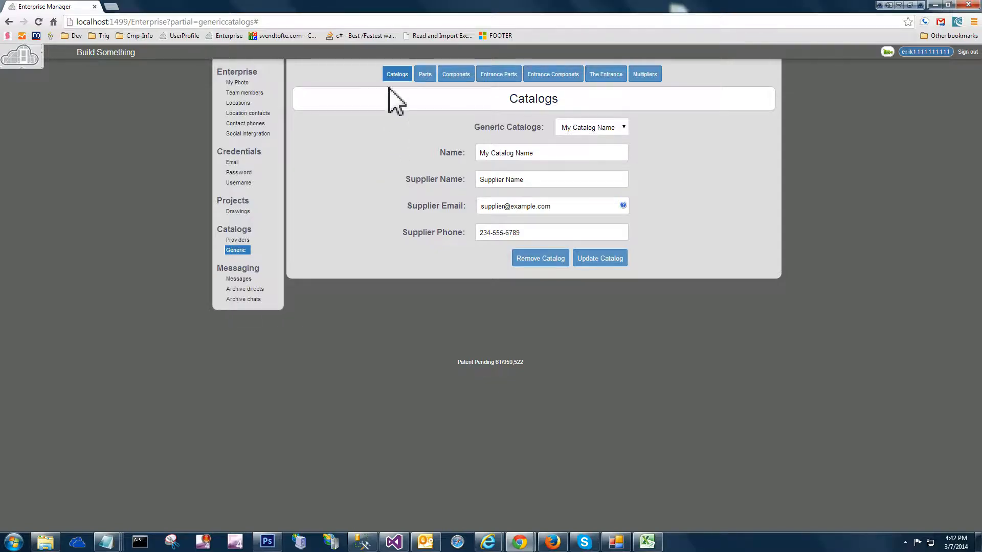
{"action": "left_click", "coordinate": [422, 75]}
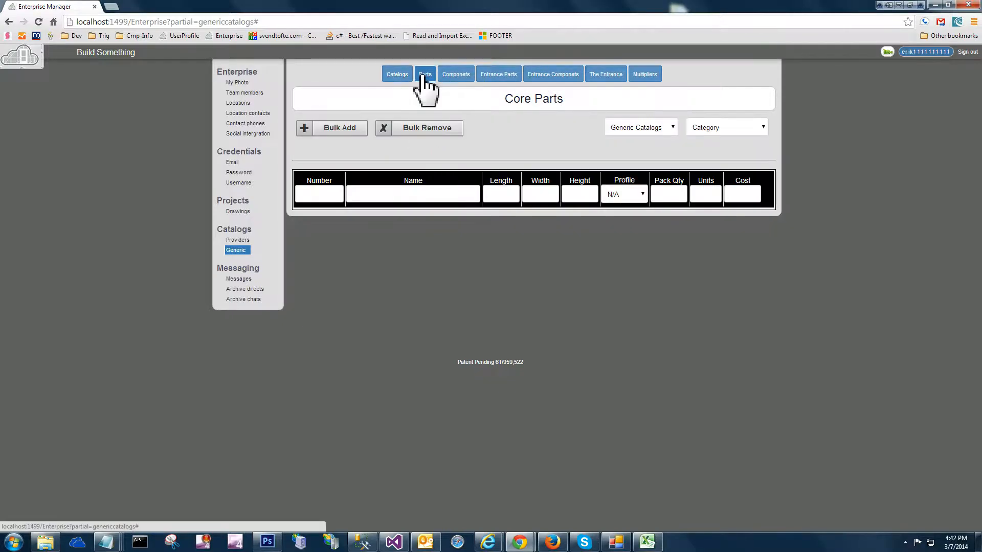
{"action": "left_click", "coordinate": [665, 129]}
{"action": "left_click", "coordinate": [660, 149]}
Bulk upload "AlumCloud-Parts-Upload-Example - Copy.xls" to the catalog and dismiss the resulting alert
{"action": "left_click", "coordinate": [338, 129]}
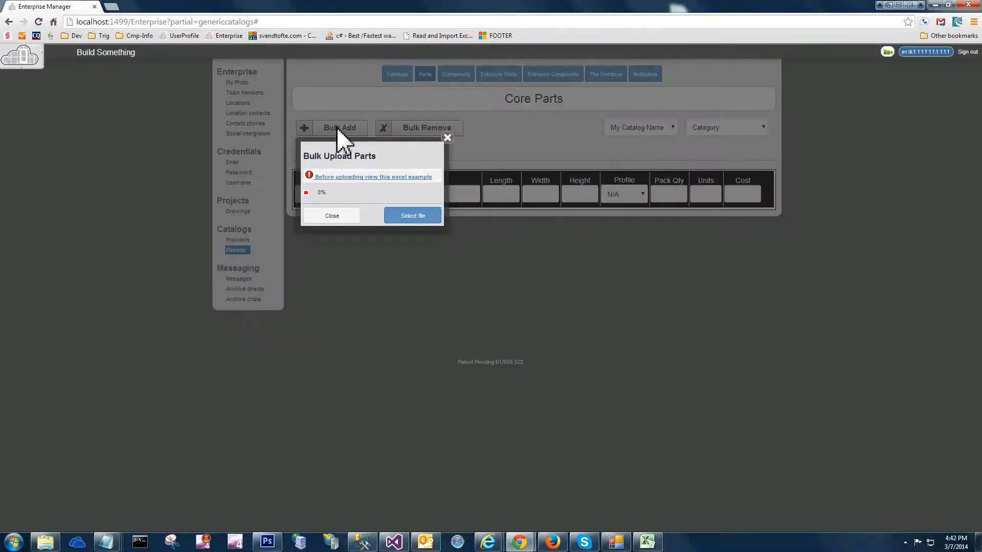
{"action": "left_click", "coordinate": [431, 214]}
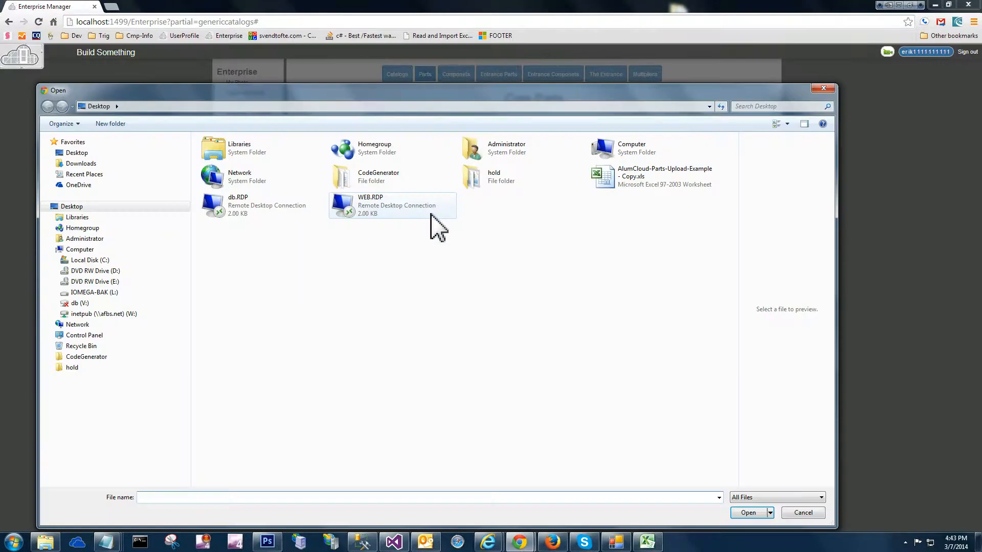
{"action": "left_click", "coordinate": [613, 176]}
{"action": "double_click", "coordinate": [613, 177]}
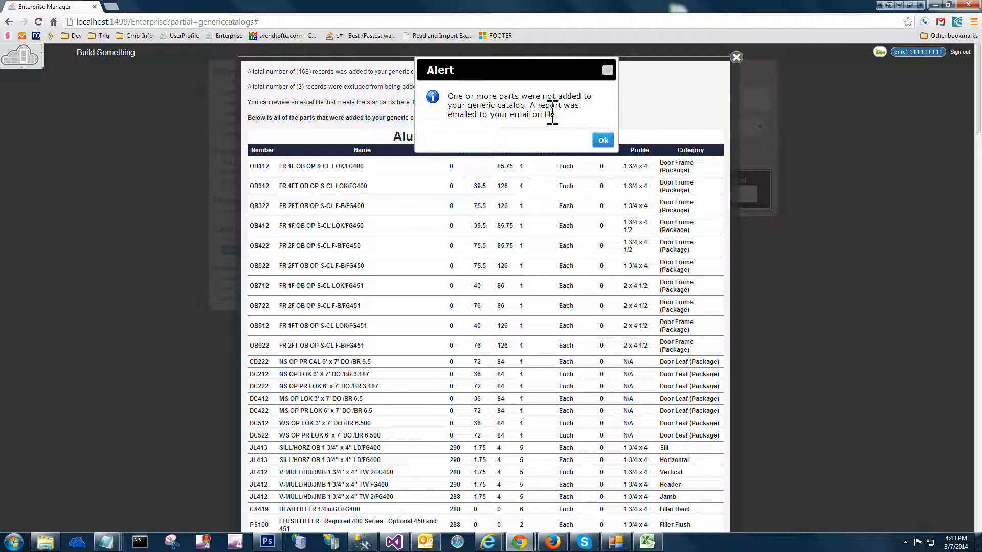
{"action": "left_click", "coordinate": [602, 141]}
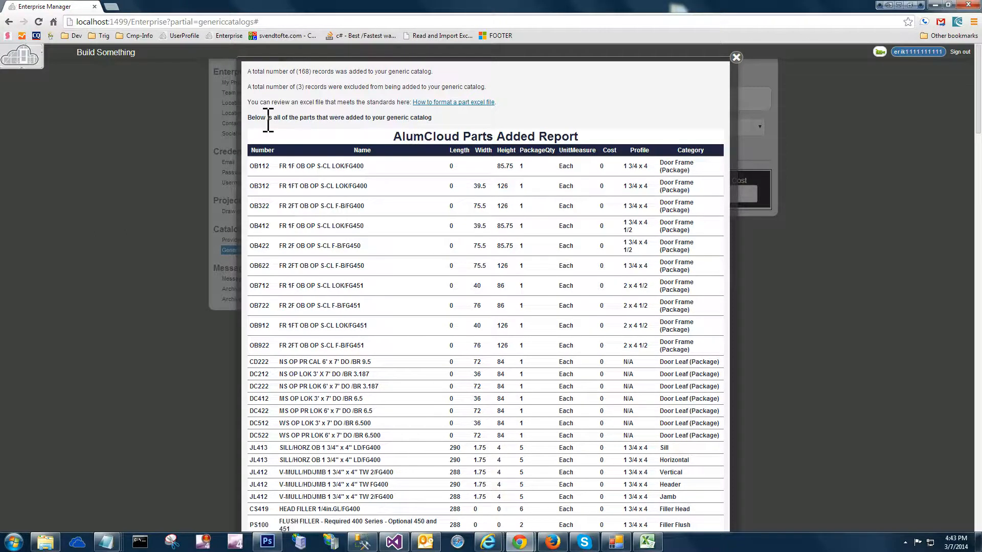
Review the upload report from the record totals down to the AlumCloud Parts Not Added Report, returning to its beginning
{"action": "left_click_drag", "start_coordinate": [270, 119], "coordinate": [315, 120]}
{"action": "scroll", "coordinate": [607, 154], "scroll_direction": "down", "scroll_amount": 10}
{"action": "scroll", "coordinate": [604, 152], "scroll_direction": "down", "scroll_amount": 20}
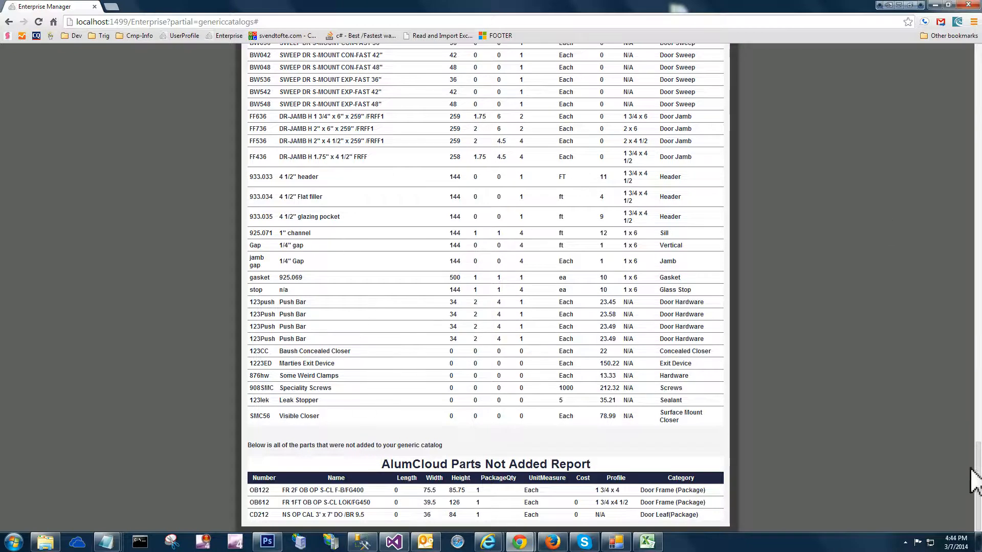
{"action": "left_click_drag", "start_coordinate": [978, 460], "coordinate": [976, 51]}
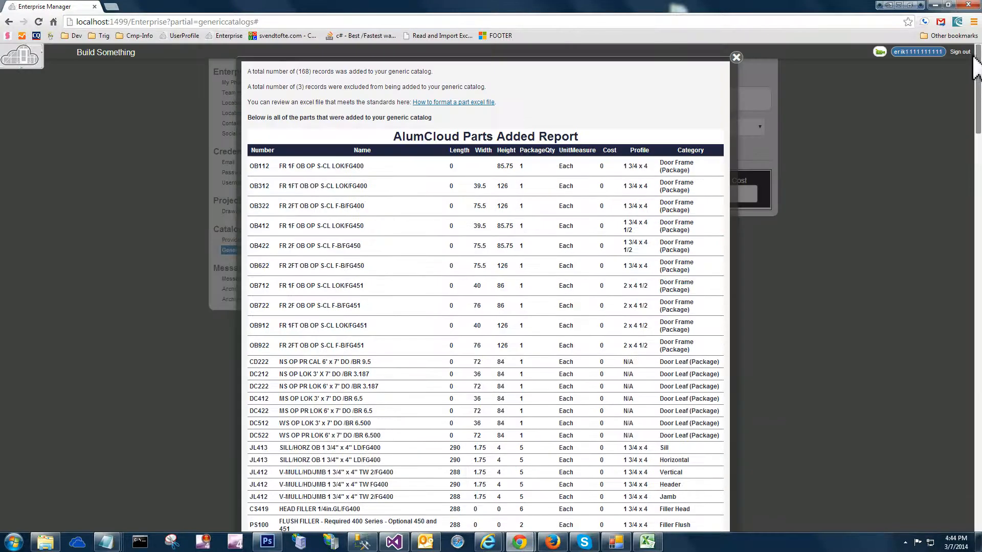
Switch to Outlook and fetch new mail for all folders to receive the latest parts report
{"action": "left_click", "coordinate": [934, 5]}
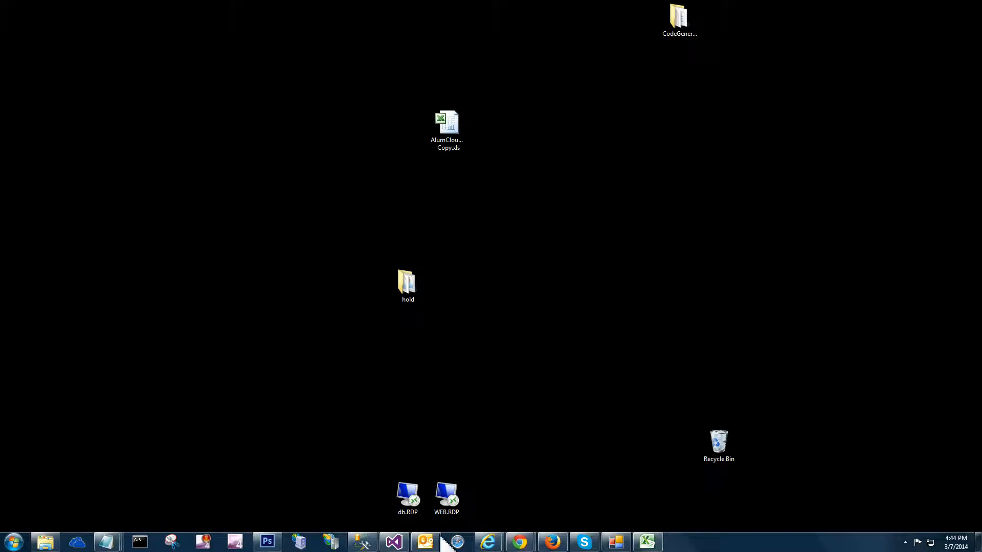
{"action": "left_click", "coordinate": [438, 546]}
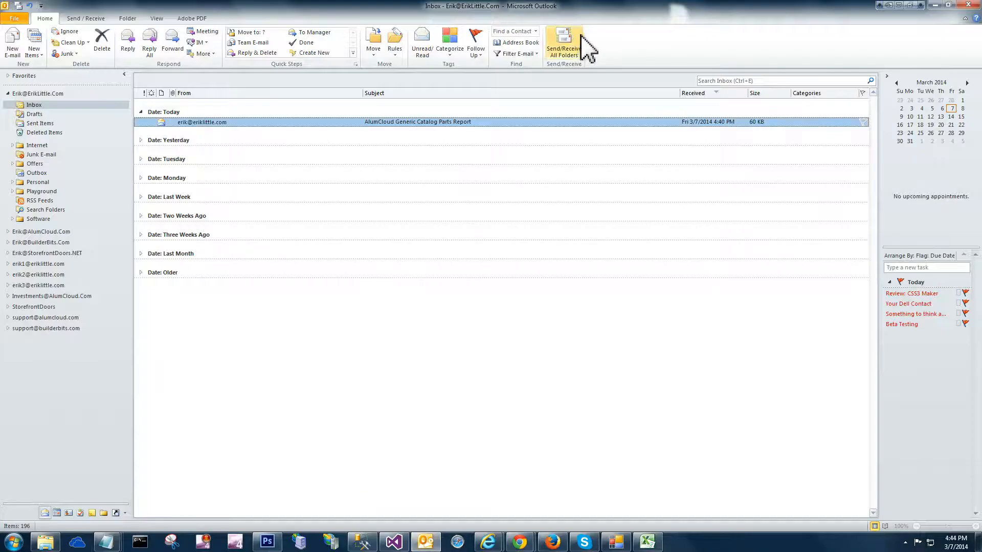
{"action": "left_click", "coordinate": [564, 43]}
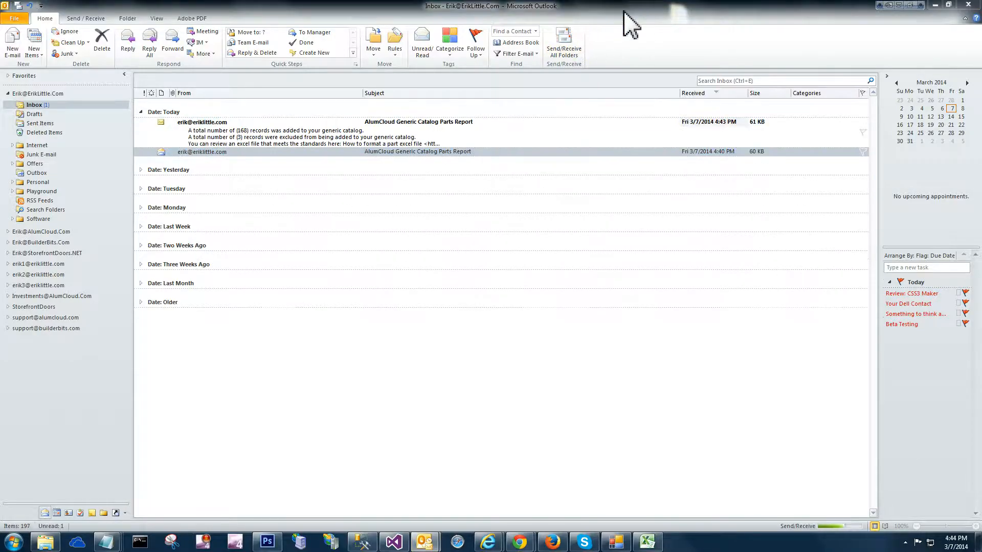
Open the newest "AlumCloud Generic Catalog Parts Report" e-mail and review it down to the rows of the AlumCloud Parts Not Added Report
{"action": "double_click", "coordinate": [307, 133]}
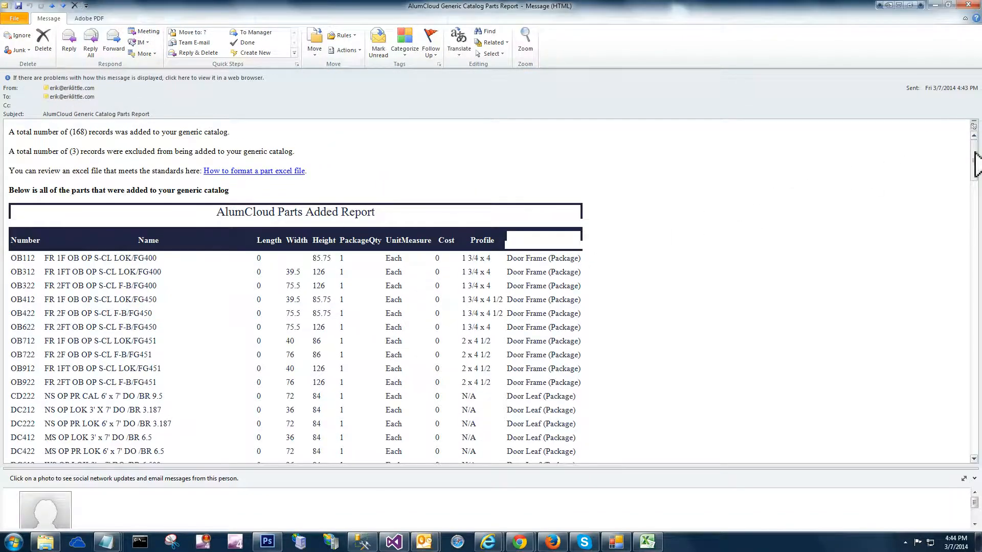
{"action": "scroll", "coordinate": [974, 165], "scroll_direction": "down", "scroll_amount": 3}
{"action": "scroll", "coordinate": [974, 165], "scroll_direction": "up", "scroll_amount": 2}
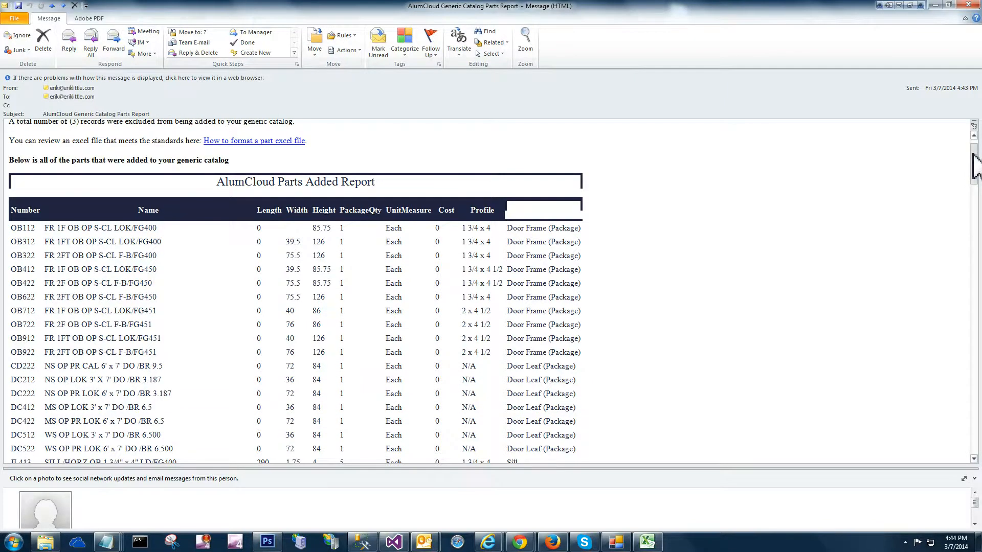
{"action": "left_click_drag", "start_coordinate": [974, 165], "coordinate": [961, 430]}
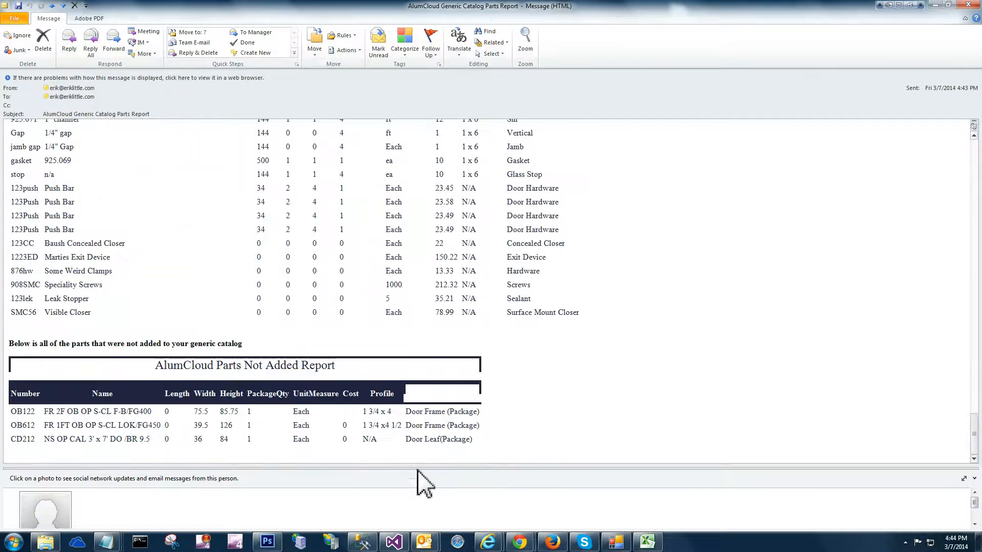
{"action": "left_click_drag", "start_coordinate": [287, 419], "coordinate": [287, 438]}
{"action": "left_click", "coordinate": [287, 437]}
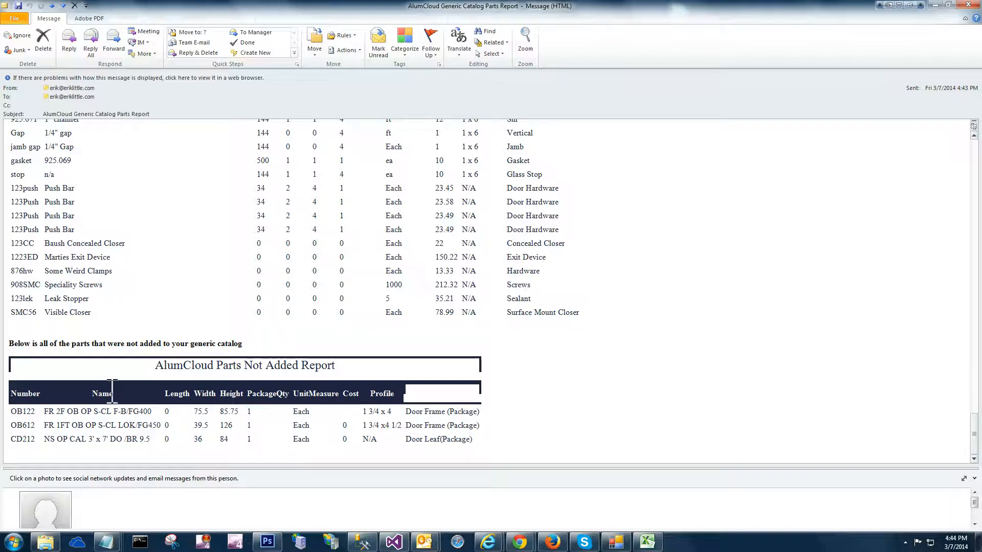
{"action": "left_click_drag", "start_coordinate": [112, 414], "coordinate": [341, 446]}
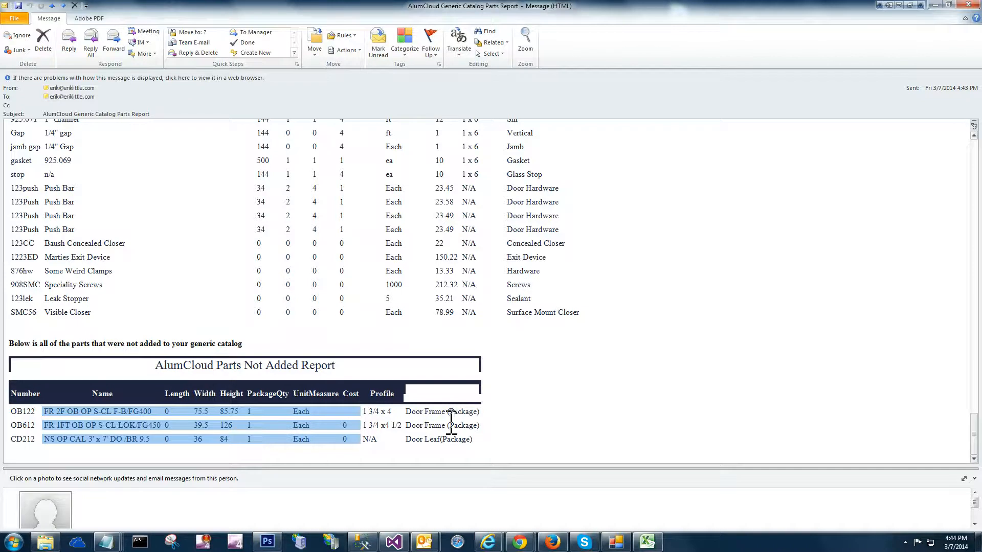
{"action": "left_click", "coordinate": [443, 440]}
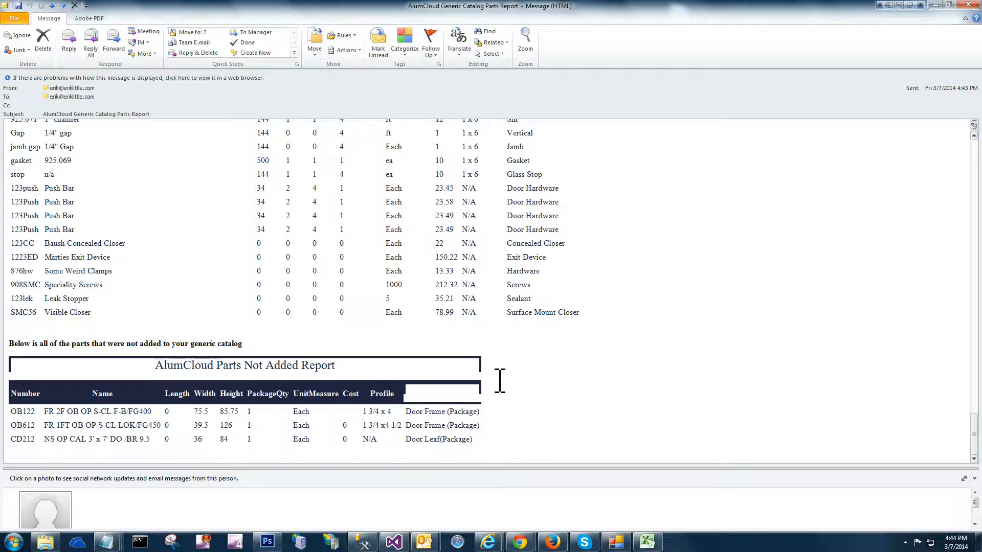
Close the e-mailed report, return to Enterprise Manager in the browser, and replace the upload report with the Core Parts page
{"action": "left_click", "coordinate": [961, 6]}
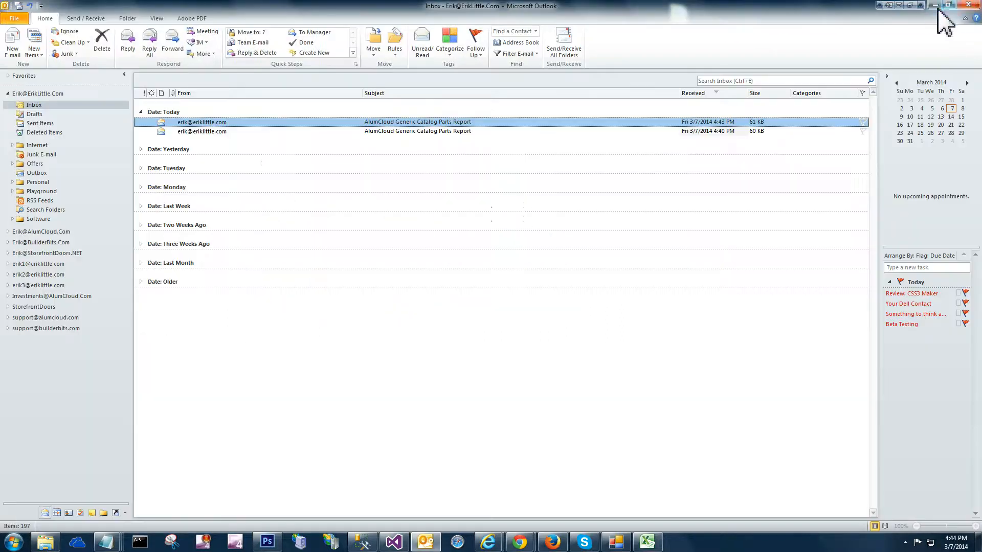
{"action": "left_click", "coordinate": [934, 6]}
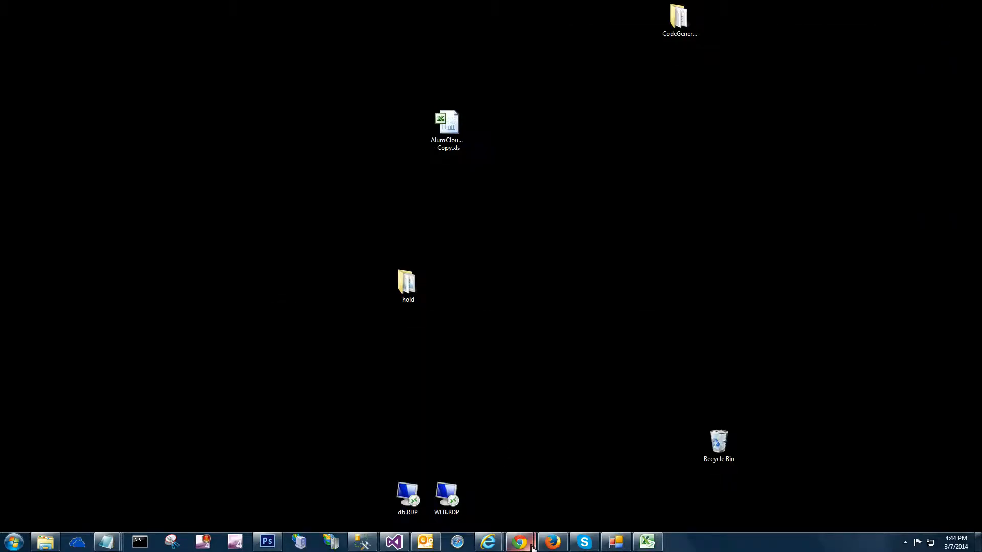
{"action": "left_click", "coordinate": [583, 468]}
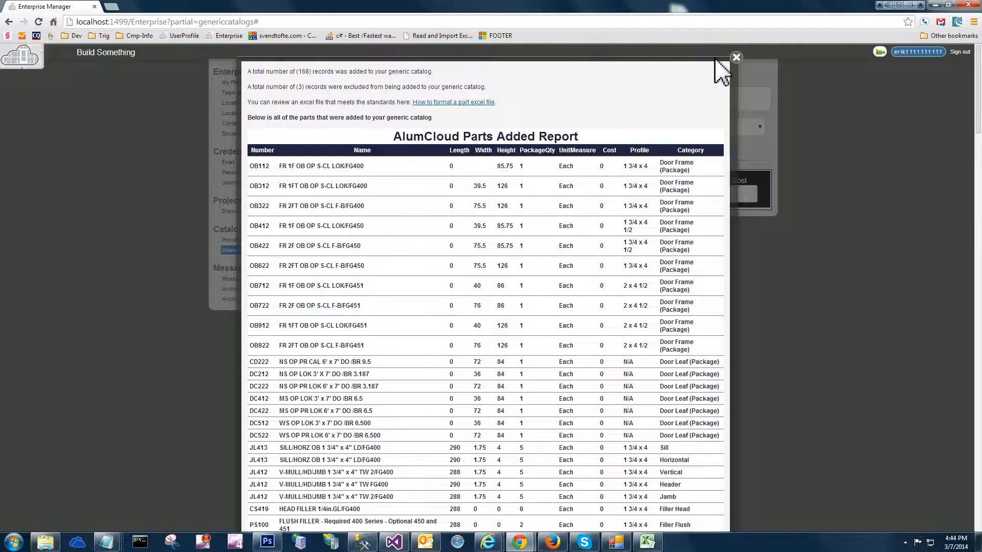
{"action": "left_click", "coordinate": [736, 58]}
{"action": "left_click", "coordinate": [426, 76]}
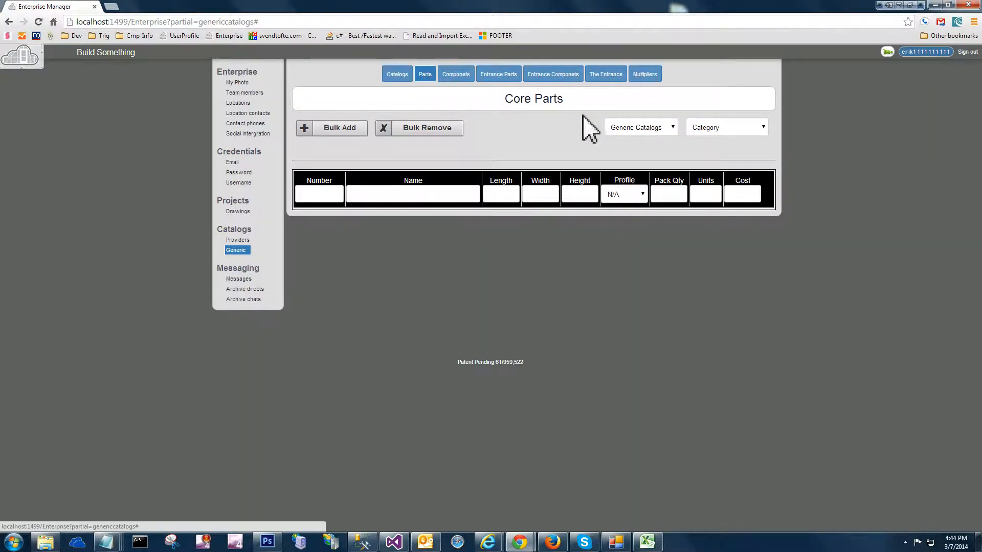
Try to list the core parts of a category without choosing a catalog, and dismiss the resulting alert
{"action": "left_click", "coordinate": [716, 128]}
{"action": "left_click", "coordinate": [707, 175]}
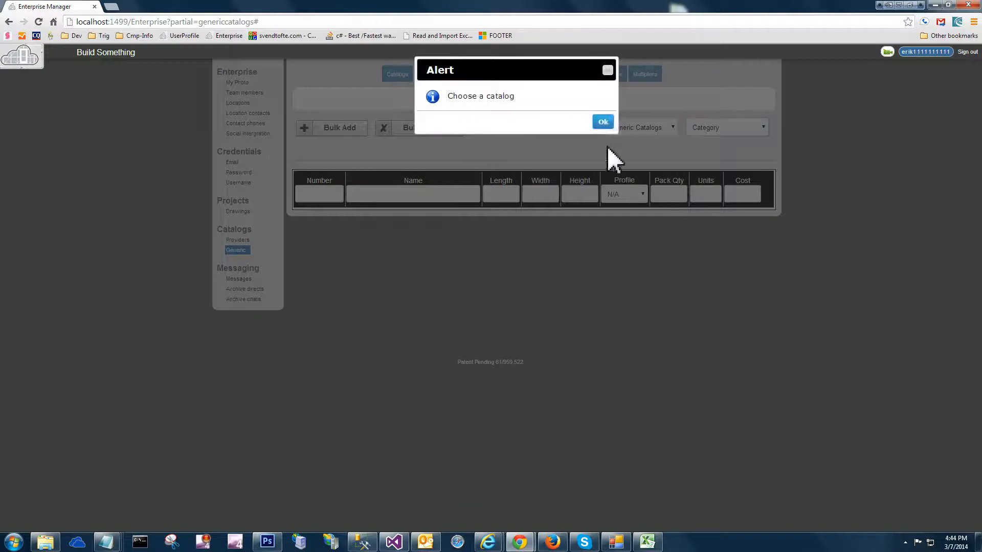
{"action": "left_click", "coordinate": [603, 122]}
Choose the generic catalog "My Catalog Name" and a category for the core parts, and open the Component Builder
{"action": "left_click", "coordinate": [665, 128]}
{"action": "left_click", "coordinate": [662, 154]}
{"action": "left_click", "coordinate": [715, 128]}
{"action": "left_click", "coordinate": [706, 179]}
{"action": "left_click", "coordinate": [456, 75]}
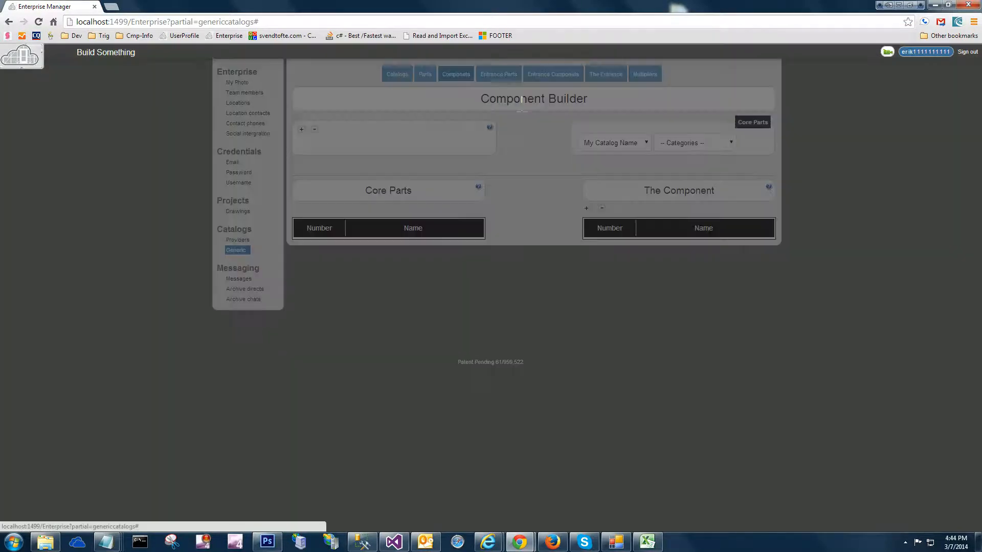